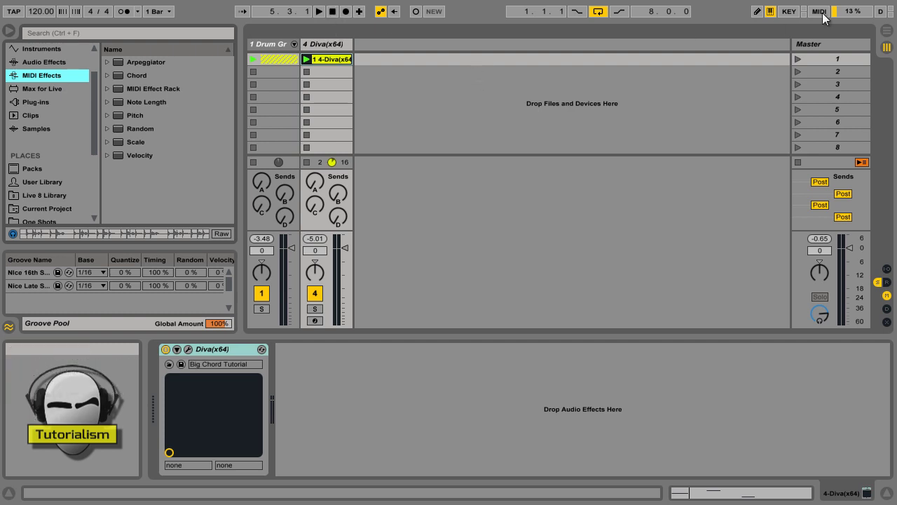
Step: Play the first scene briefly, then freeze the Diva(x64) track
left_click(798, 59)
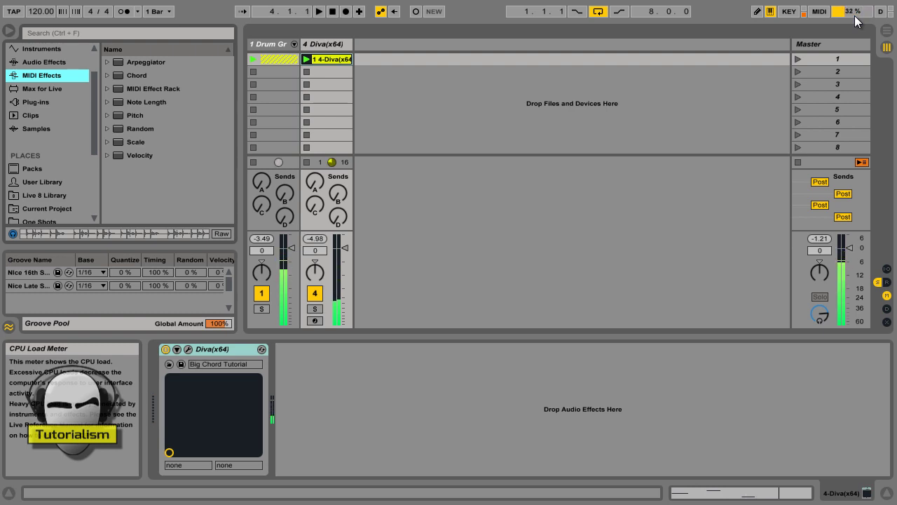
key("space")
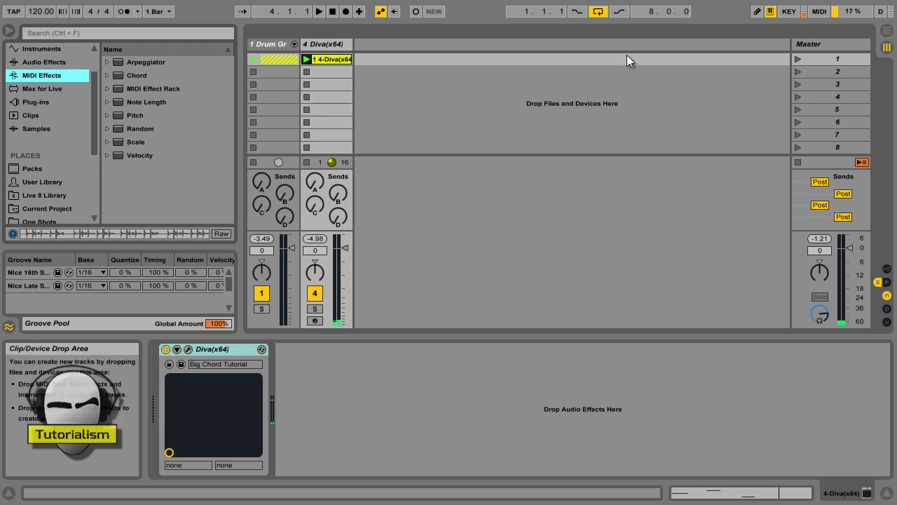
left_click(330, 46)
right_click(329, 44)
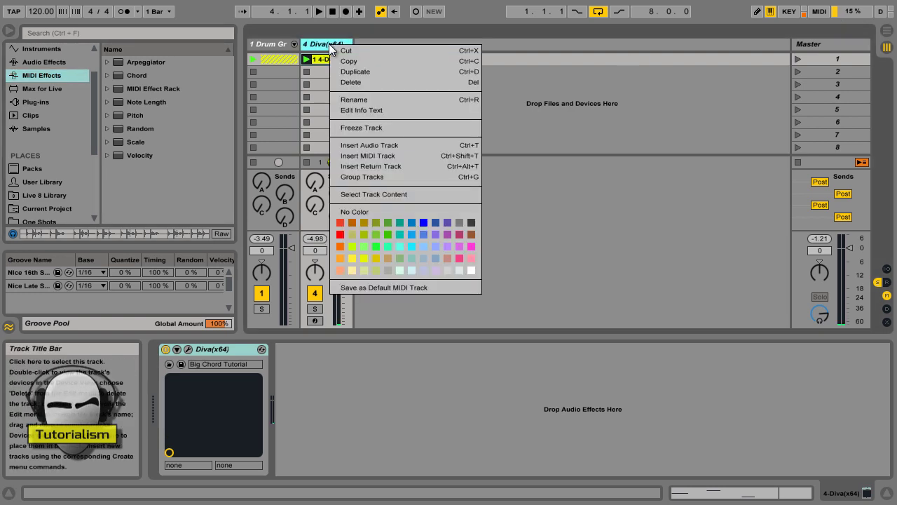
left_click(363, 129)
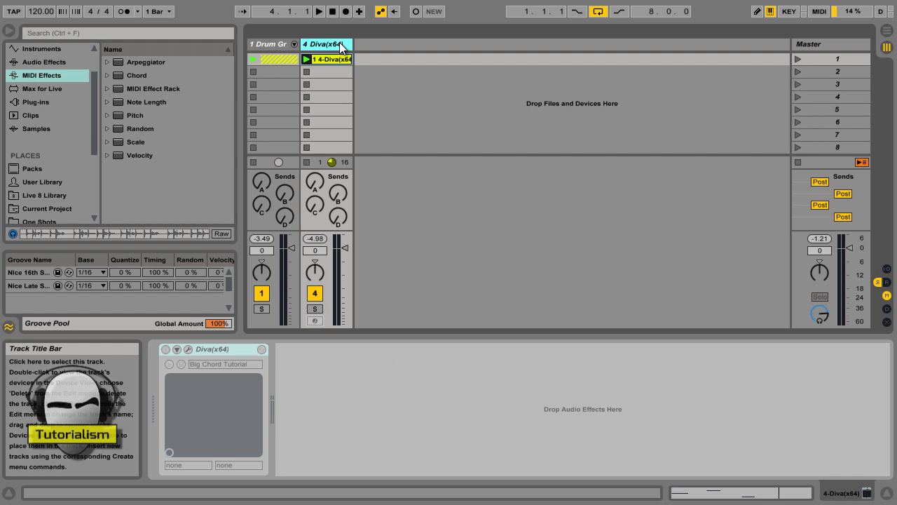
Step: Group the Diva(x64) track, fold the new group and rename it 'Diva'
key("ctrl+g")
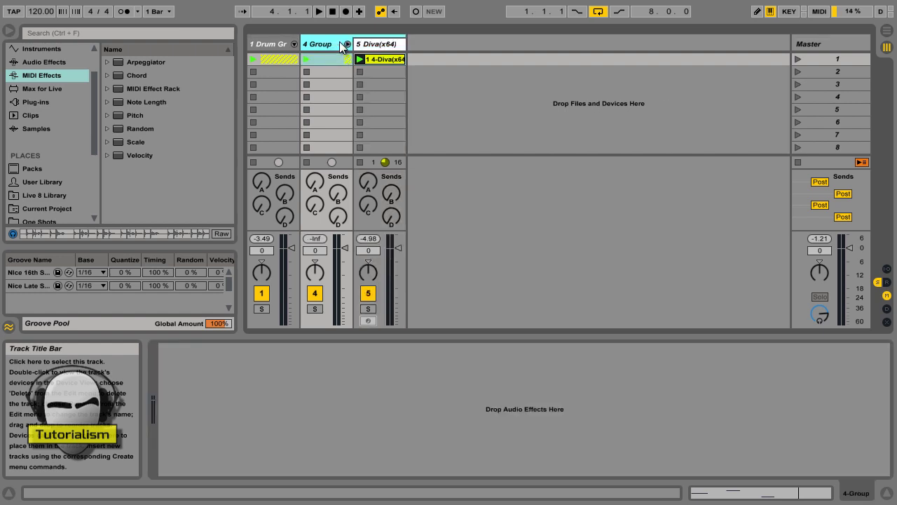
left_click(346, 43)
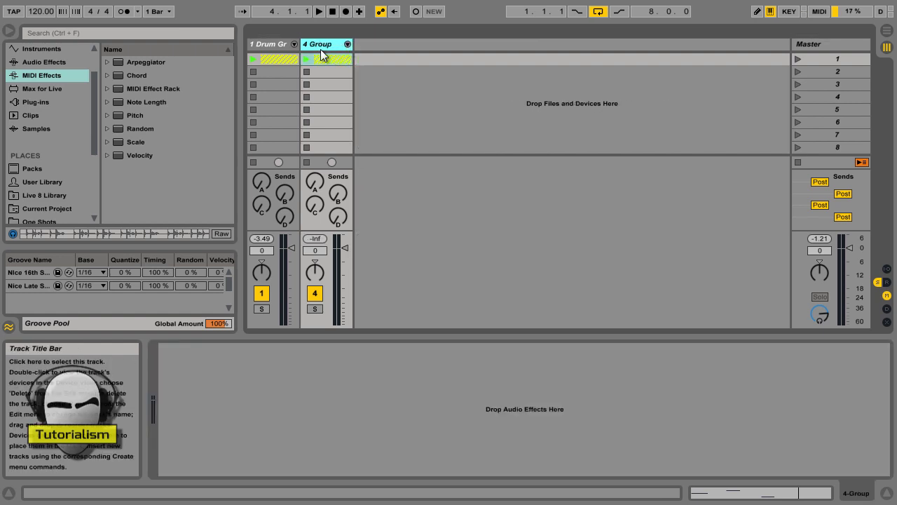
key("ctrl+r")
key("Return")
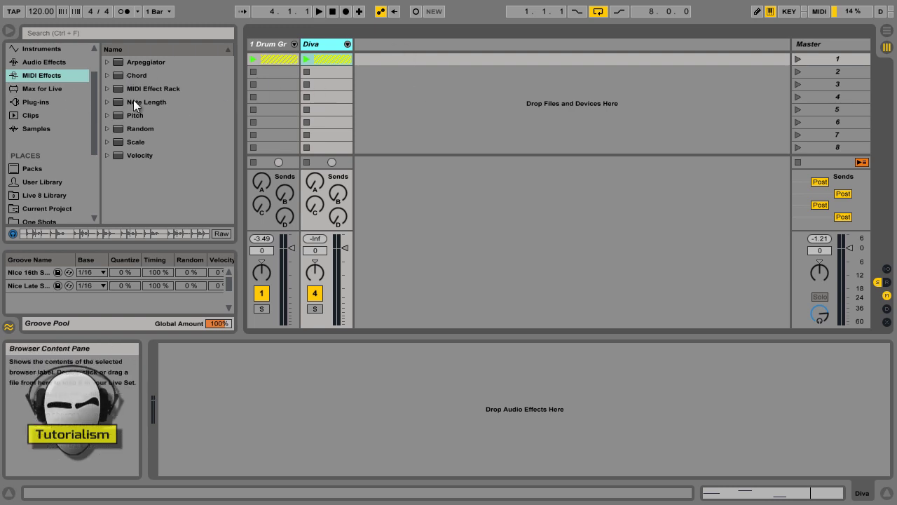
Step: Start playback and add EQ Eight from Audio Effects to the Diva group
left_click(55, 61)
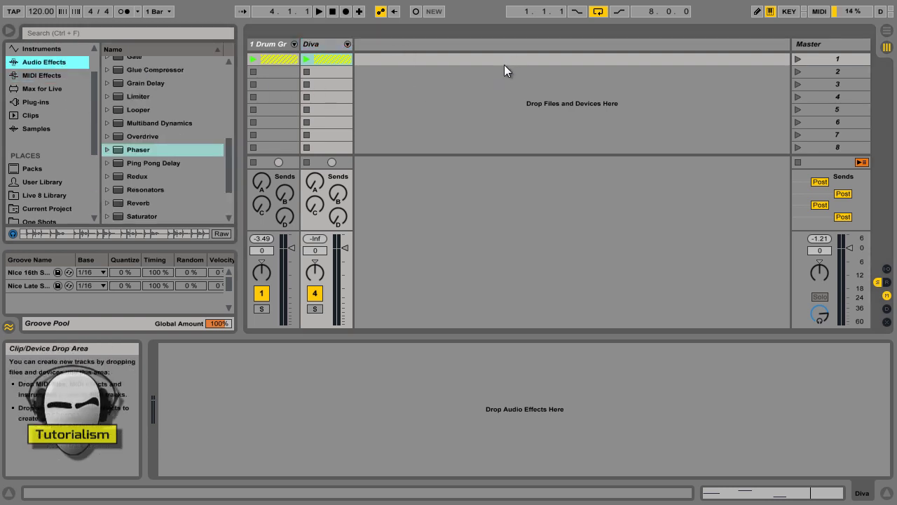
left_click(319, 11)
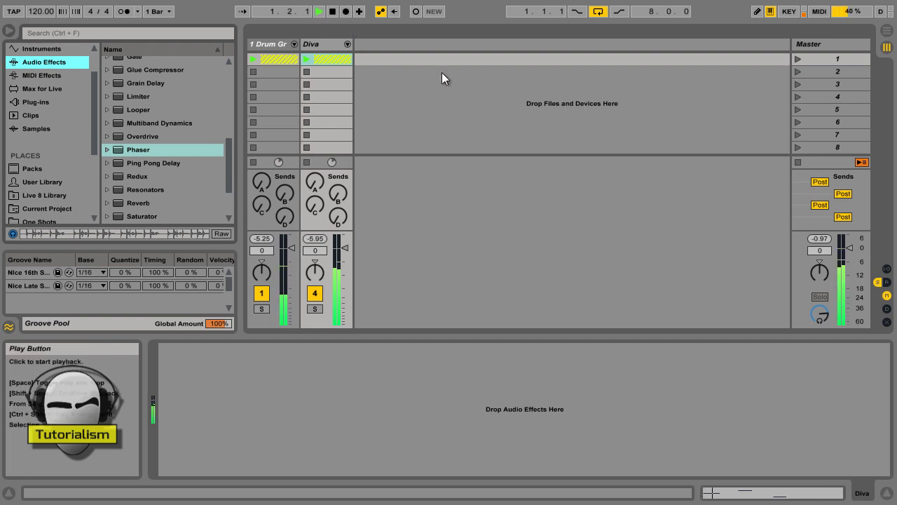
left_click_drag(228, 160, 185, 123)
left_click_drag(133, 81, 320, 79)
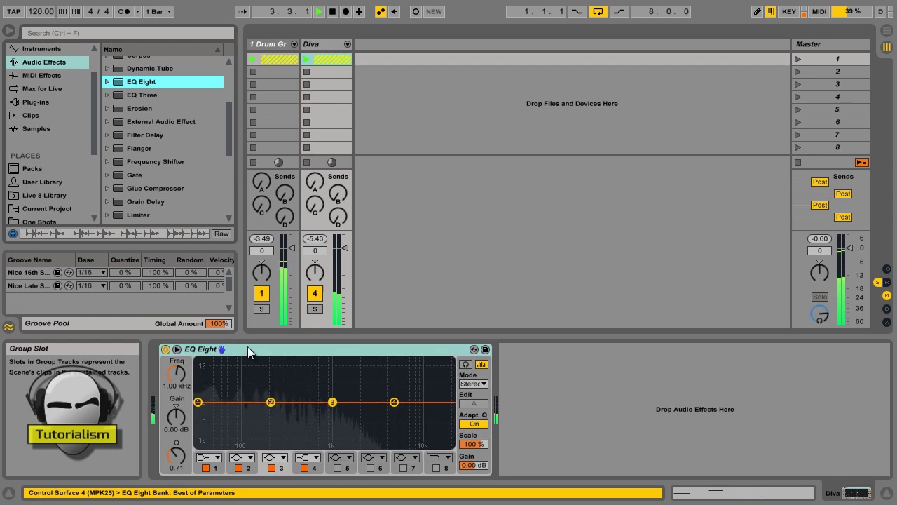
Step: Make EQ Eight band 1 a low cut and raise it to 381 Hz
left_click(219, 457)
left_click(204, 469)
left_click_drag(198, 406, 295, 406)
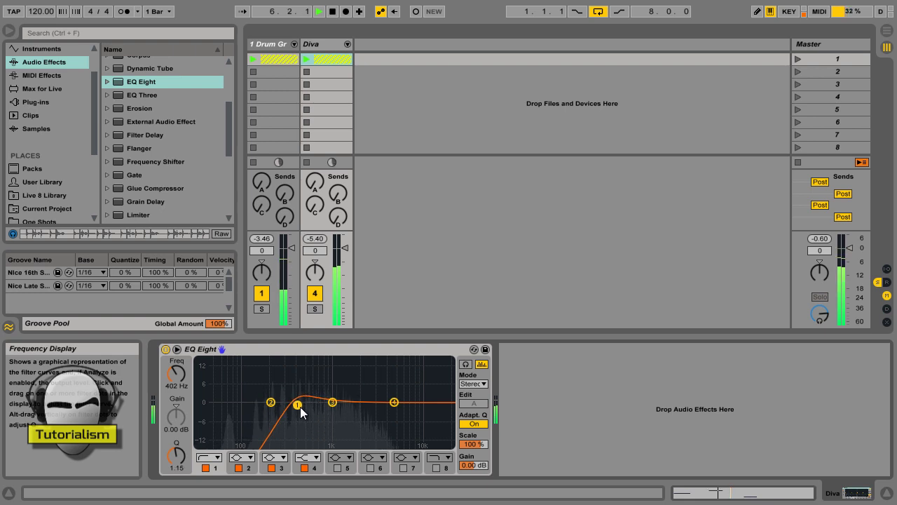
left_click_drag(227, 132, 227, 174)
Step: Add Phaser (3.91 kHz, 0.89 feedback) and Saturator (9.71 dB drive, lower output) after EQ Eight
left_click_drag(136, 122, 518, 439)
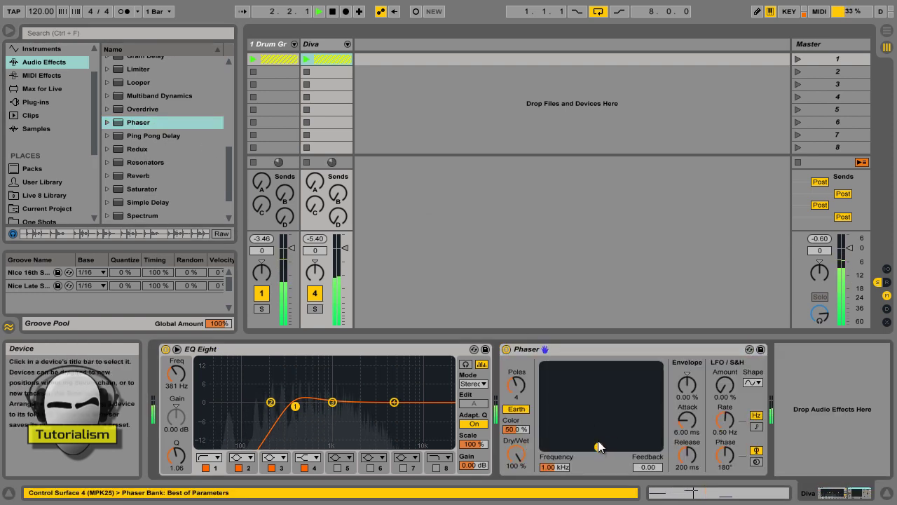
left_click_drag(601, 435, 627, 395)
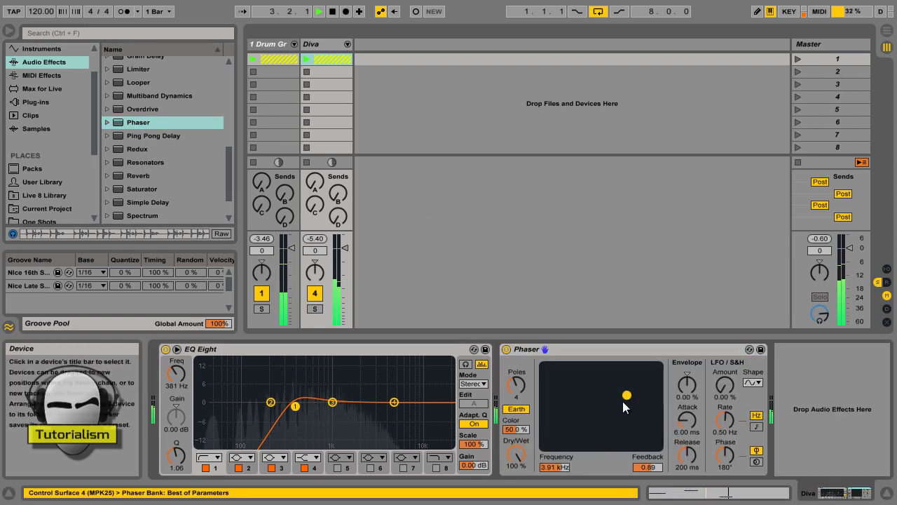
left_click_drag(143, 188, 800, 386)
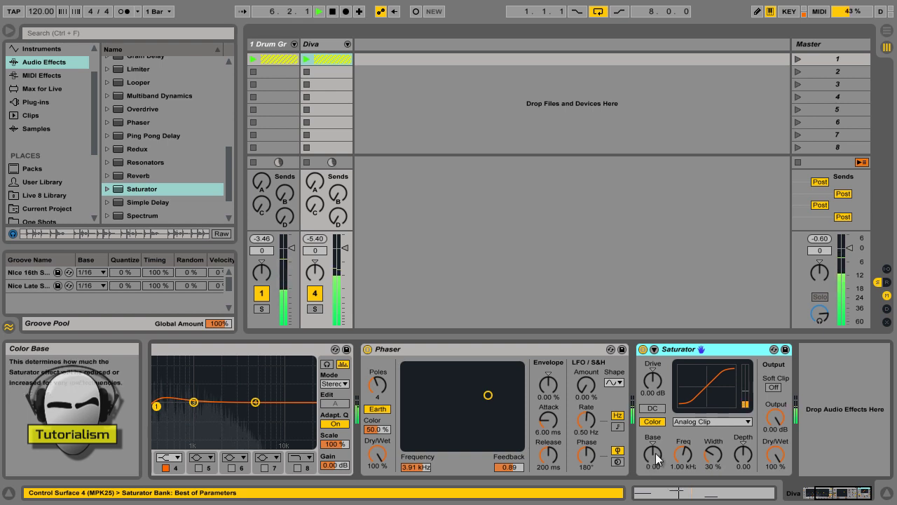
left_click_drag(654, 388, 654, 388)
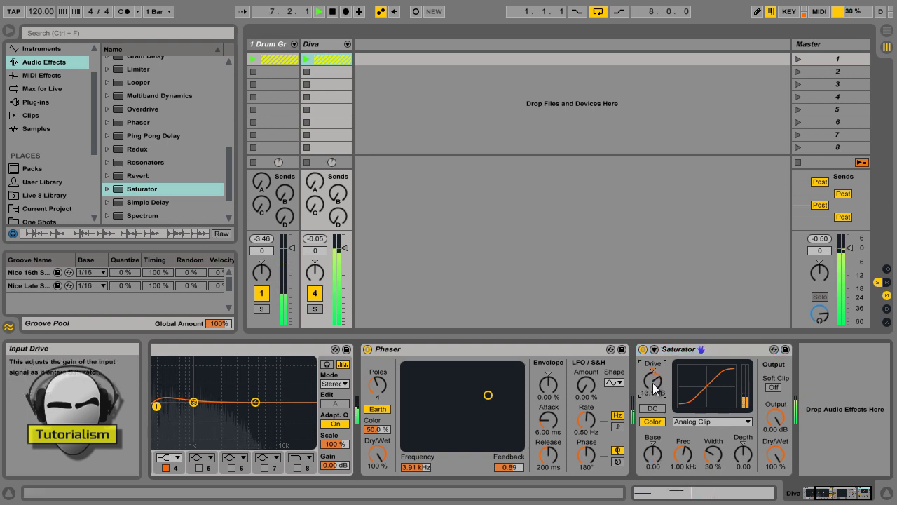
left_click_drag(775, 415, 775, 428)
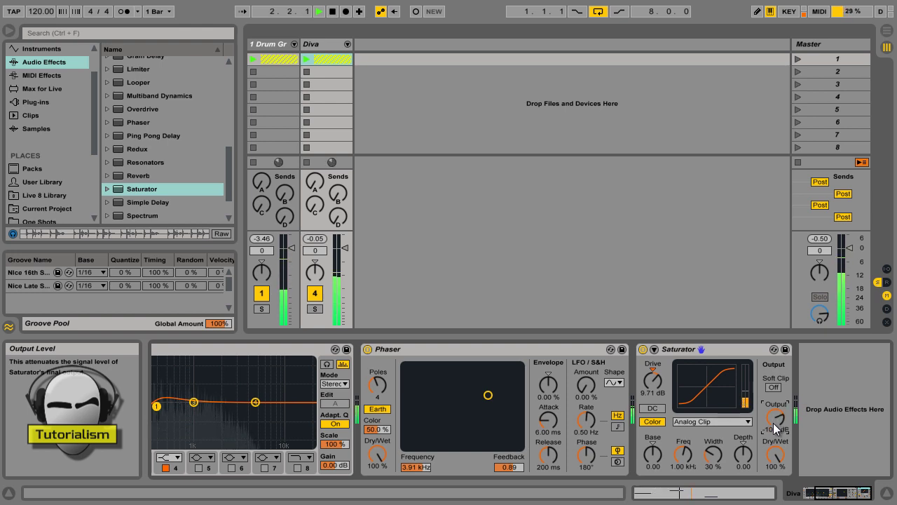
Step: Stop playback and group EQ Eight, Phaser and Saturator into an Audio Effect Rack
key("space")
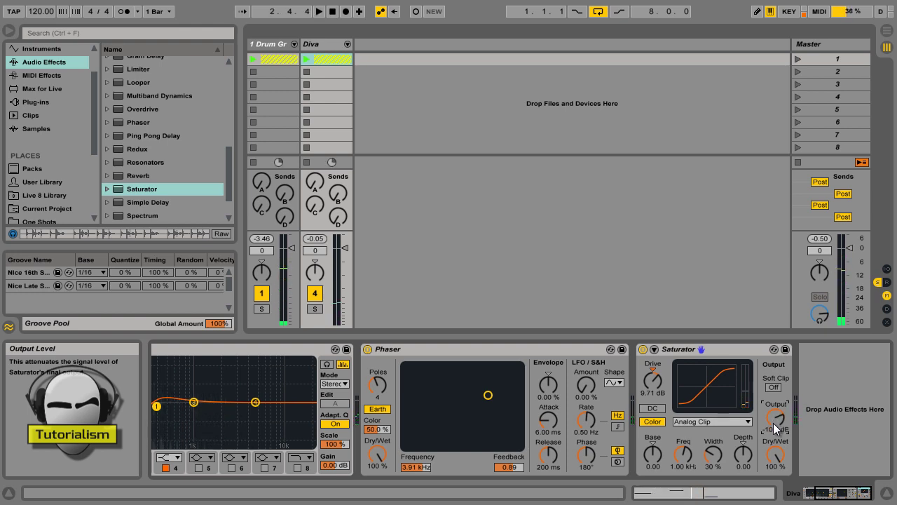
left_click_drag(830, 484, 807, 487)
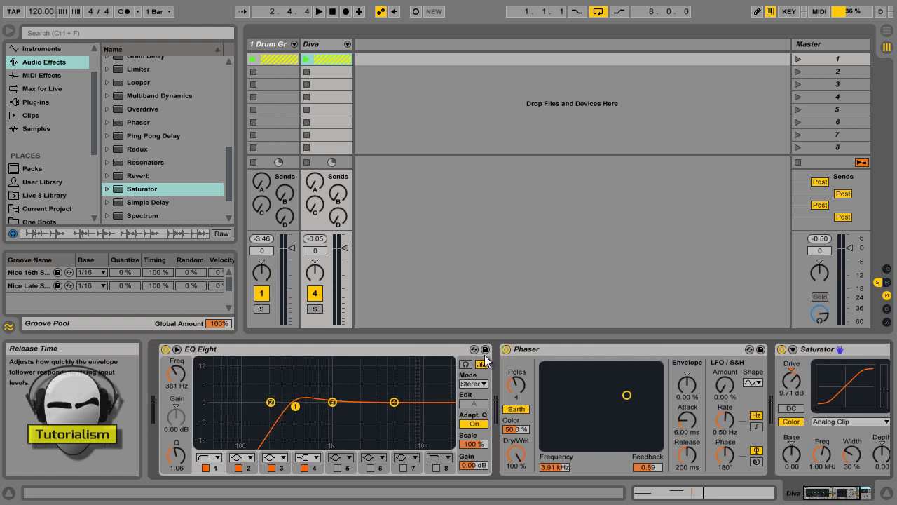
left_click(441, 354)
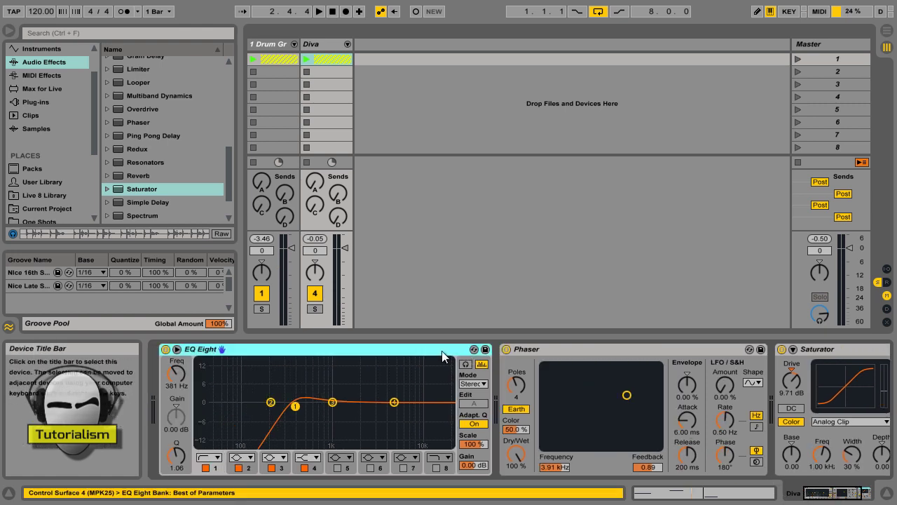
left_click(838, 350, "shift")
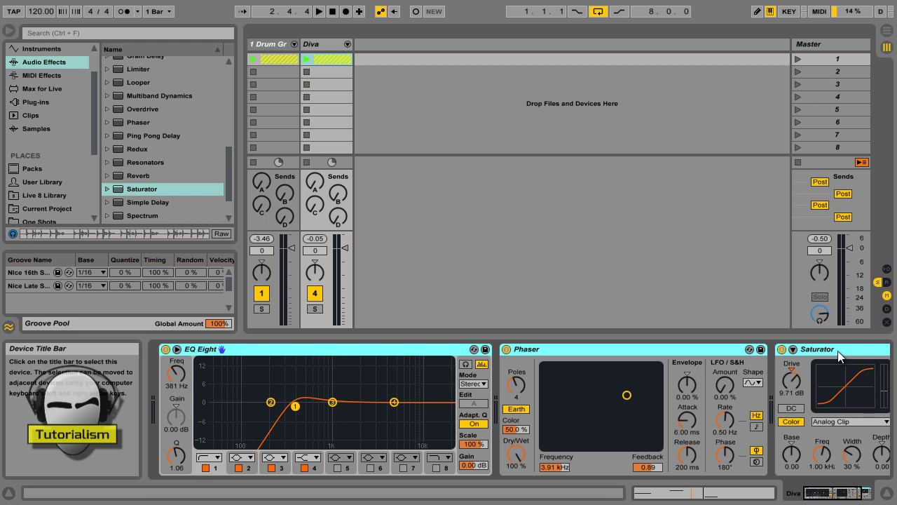
key("ctrl+g")
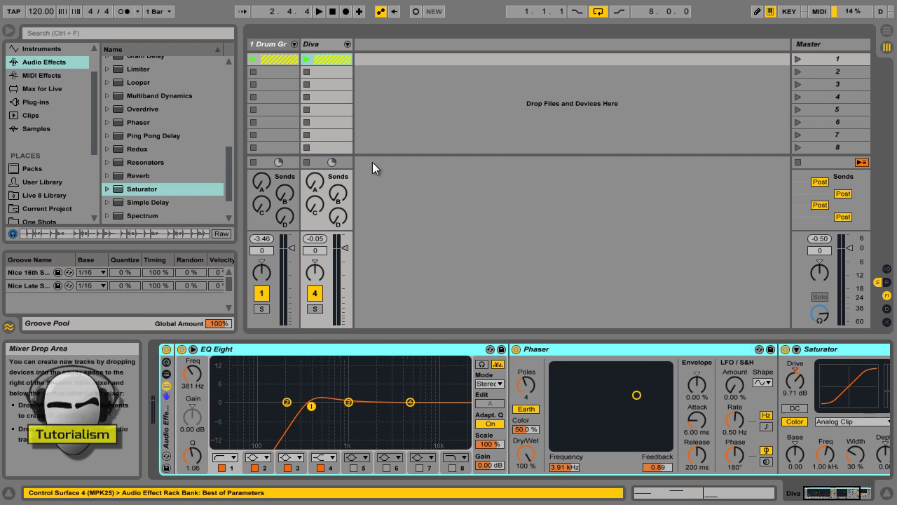
Step: Unfold the Diva group and unfreeze the Diva(x64) track
left_click(347, 43)
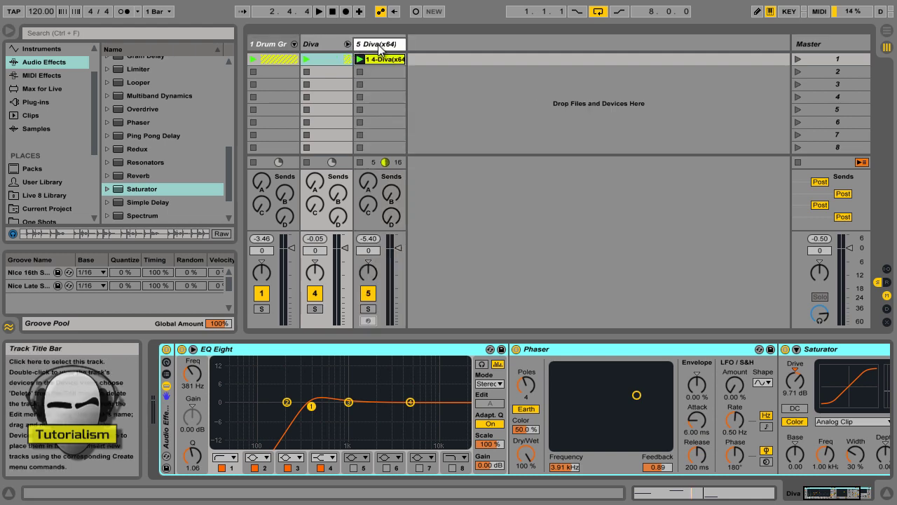
left_click(378, 45)
right_click(378, 44)
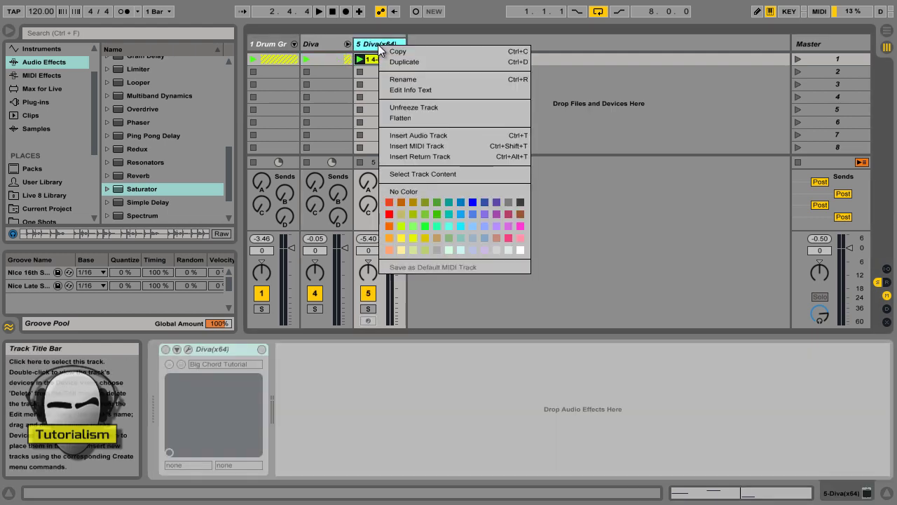
left_click(417, 107)
Step: Paste the effect rack after Diva on the Diva(x64) track and freeze it
left_click(331, 45)
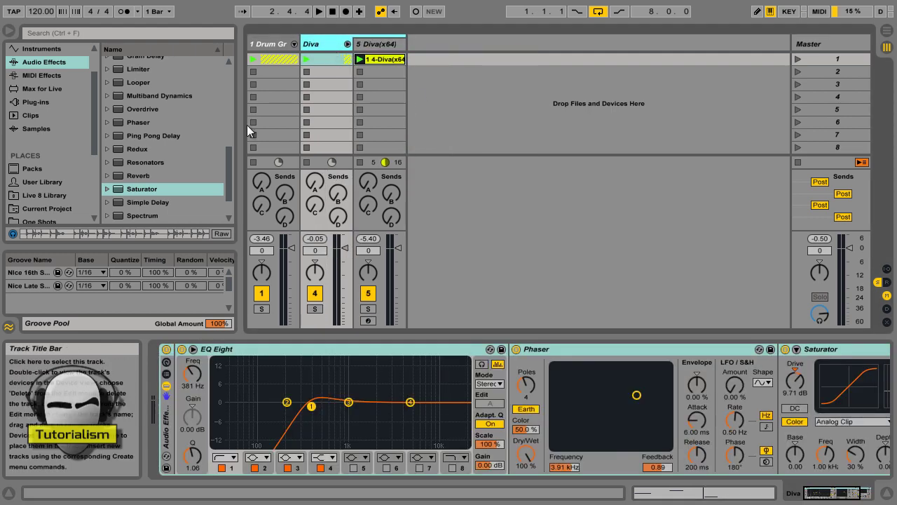
left_click(379, 44)
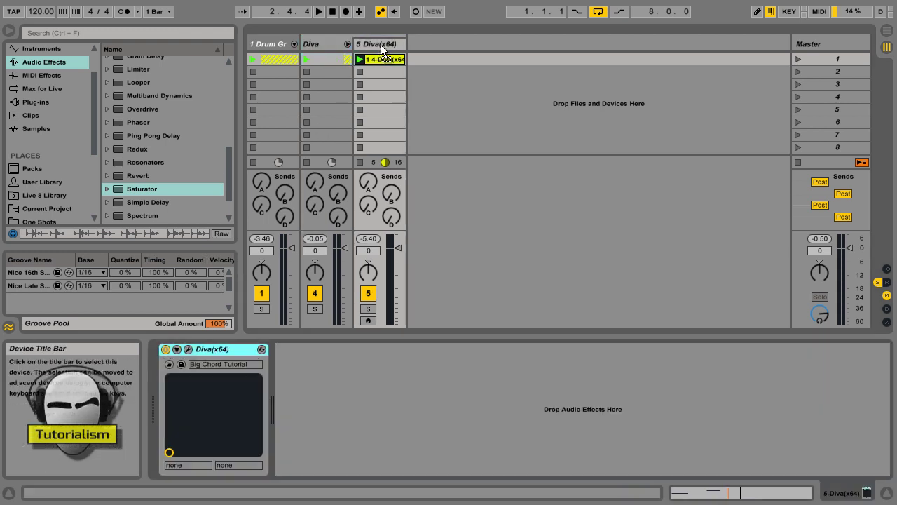
key("ctrl+v")
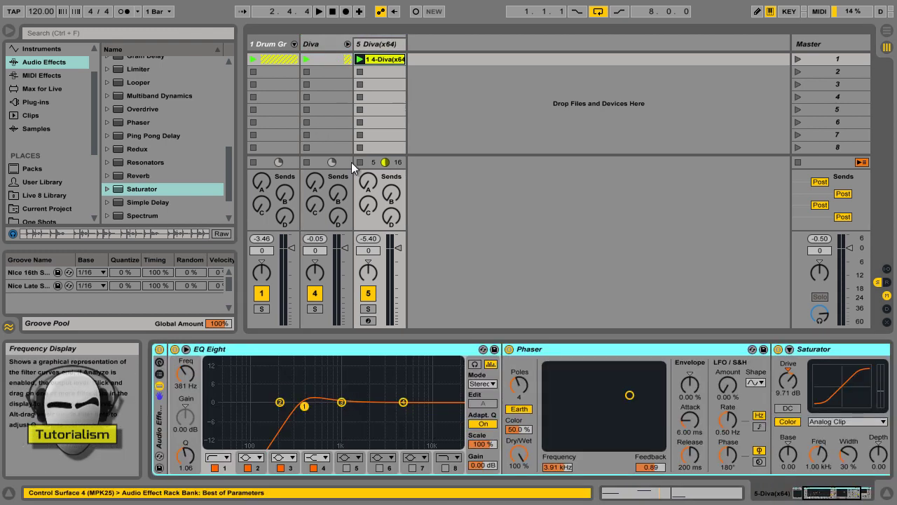
right_click(383, 45)
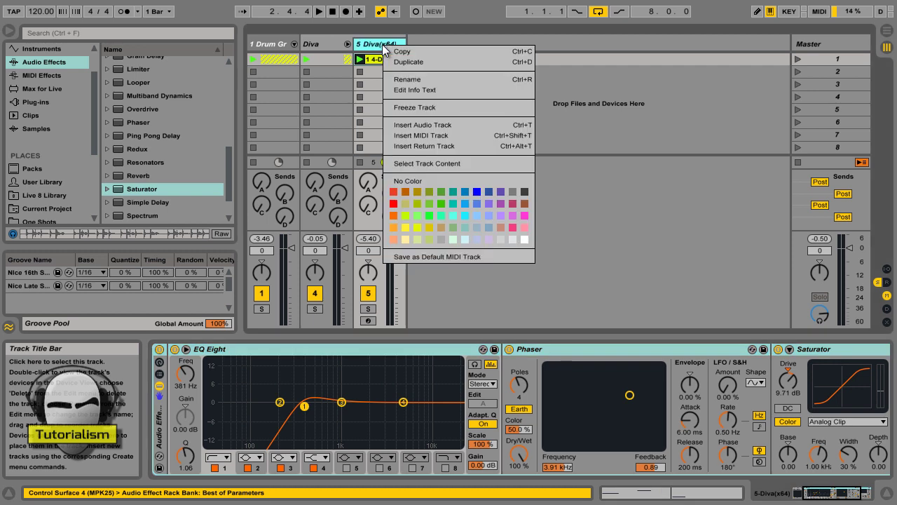
left_click(420, 107)
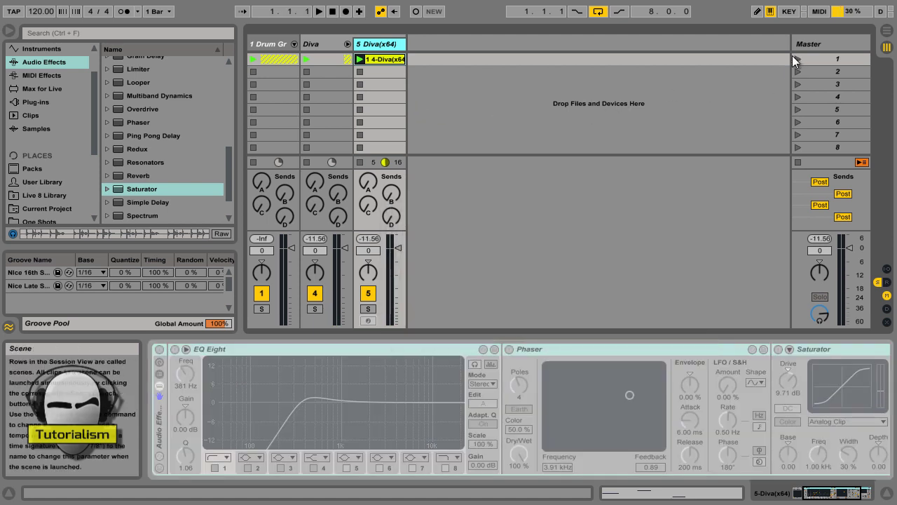
left_click(797, 58)
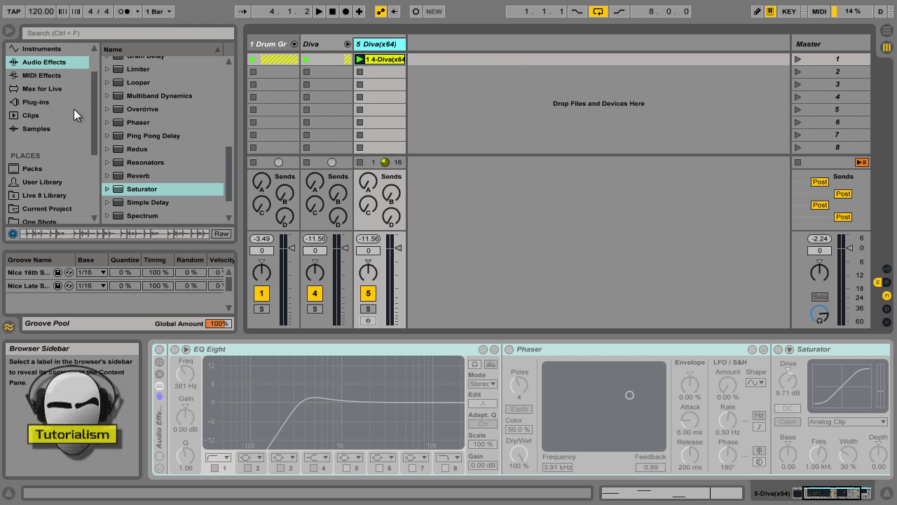
Step: Scroll the browser sidebar and show the Ableton user folder under Places
left_click_drag(94, 95, 87, 159)
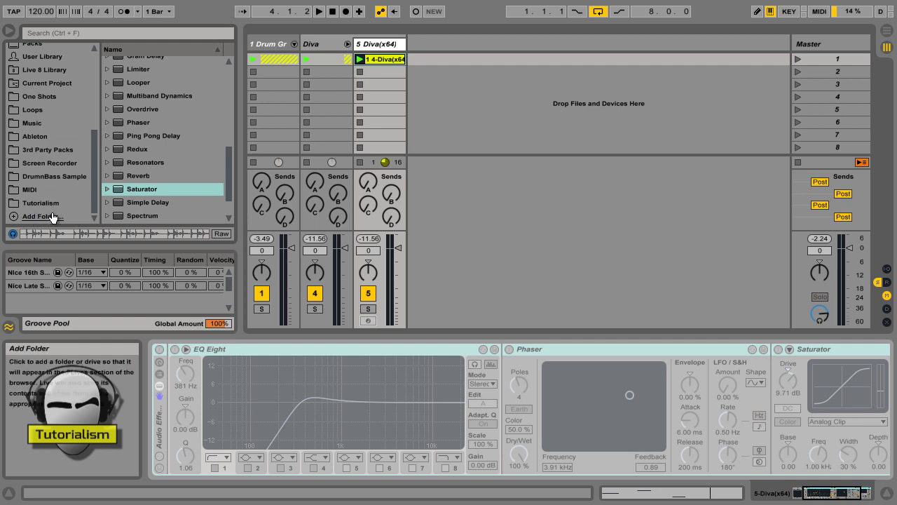
left_click(34, 137)
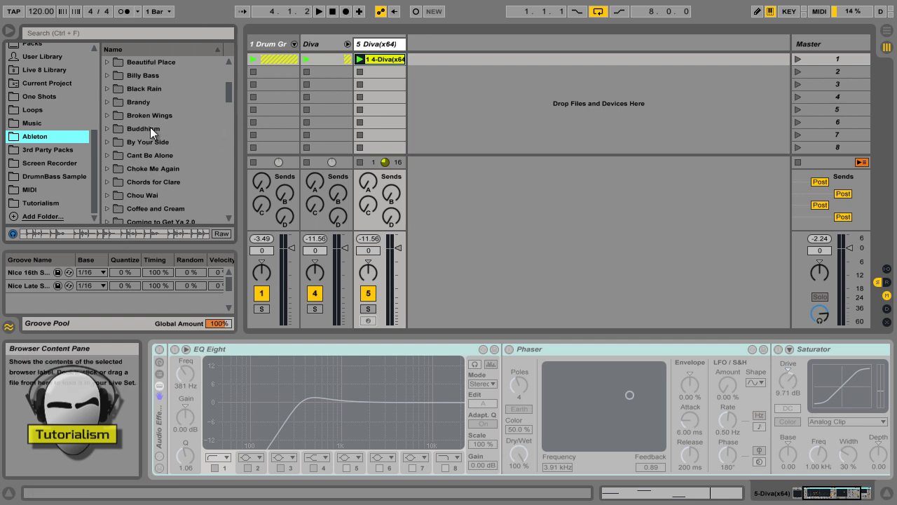
Step: Launch Scene 1 and expand Buddhism > Buddhism Project > Buddhism 2.als in the browser
left_click(798, 58)
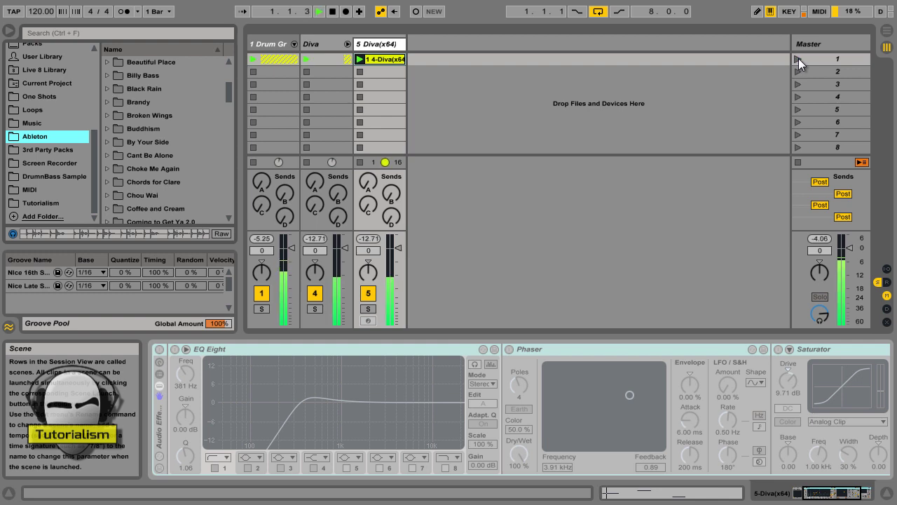
left_click(107, 128)
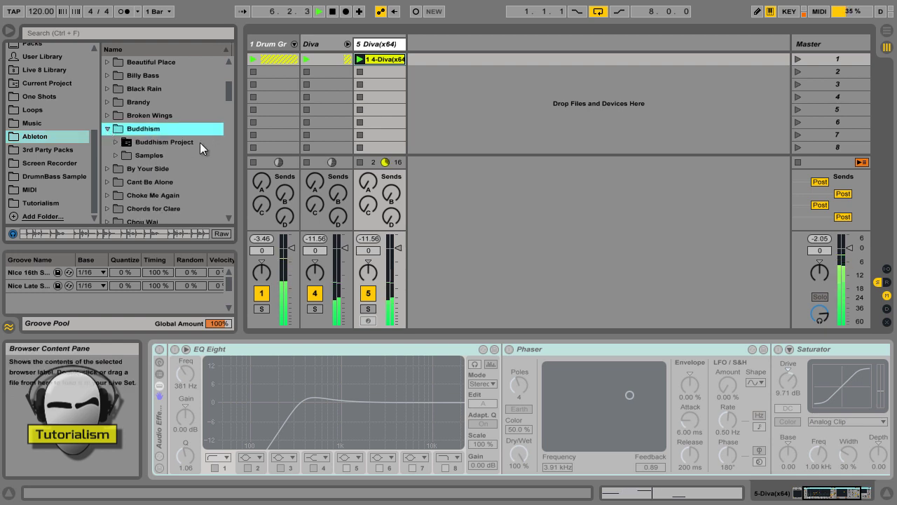
left_click(115, 142)
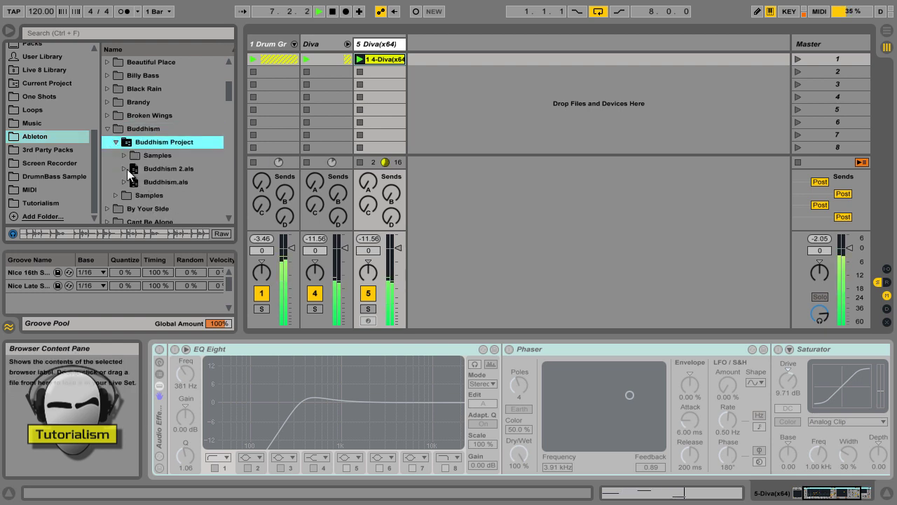
left_click(126, 169)
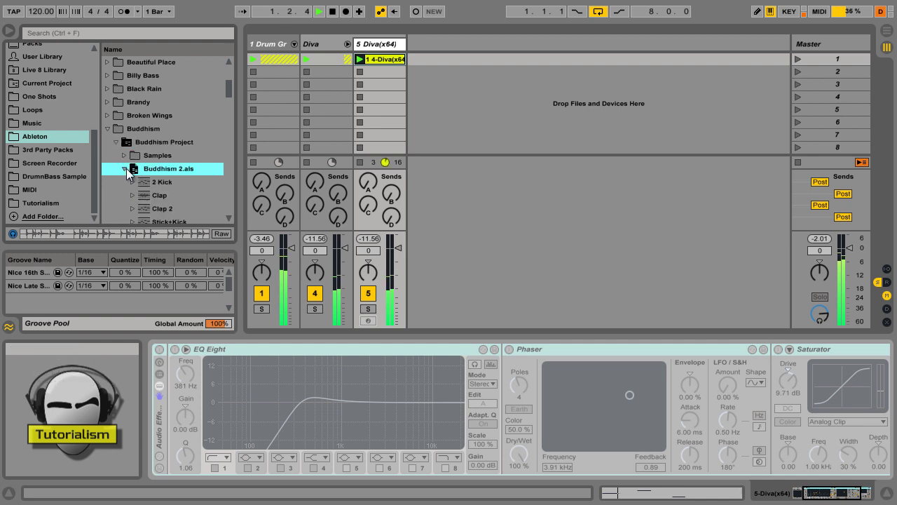
Step: Open the Shaker track, select its Shaker clip and preview it
left_click_drag(230, 97, 229, 104)
left_click(130, 164)
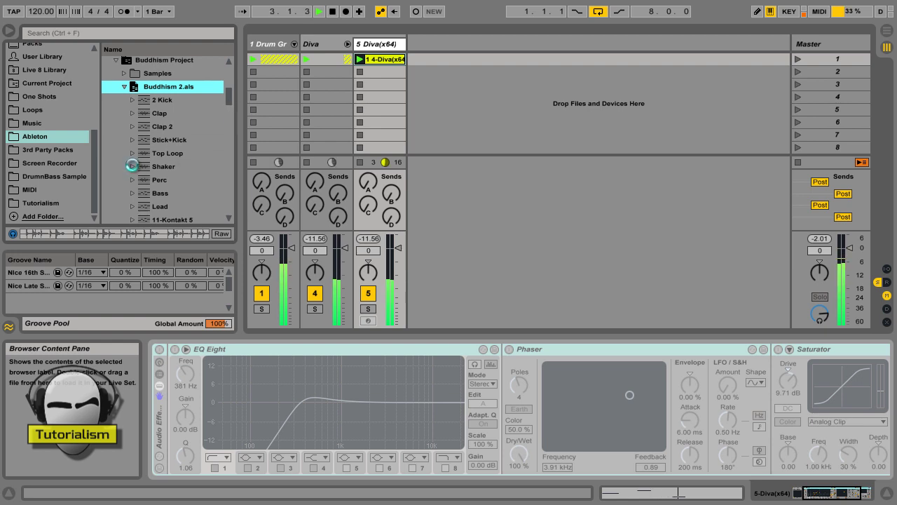
left_click(173, 178)
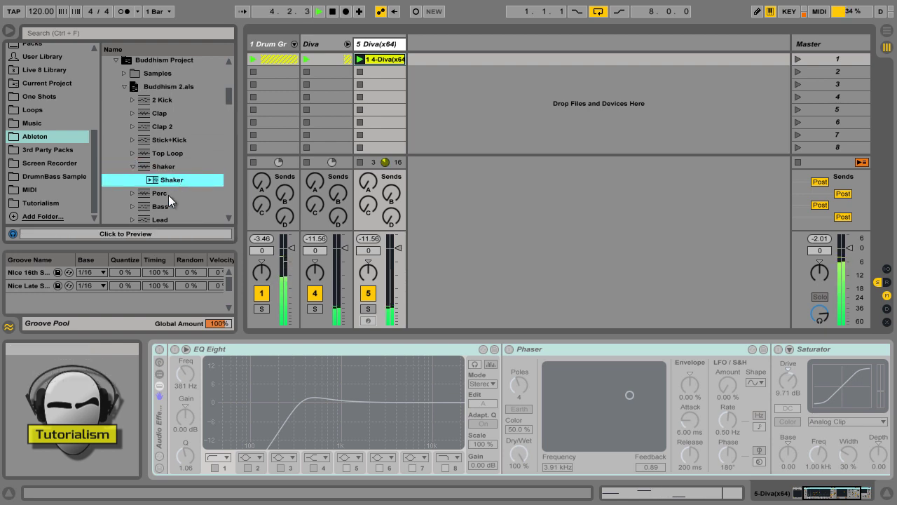
left_click(147, 235)
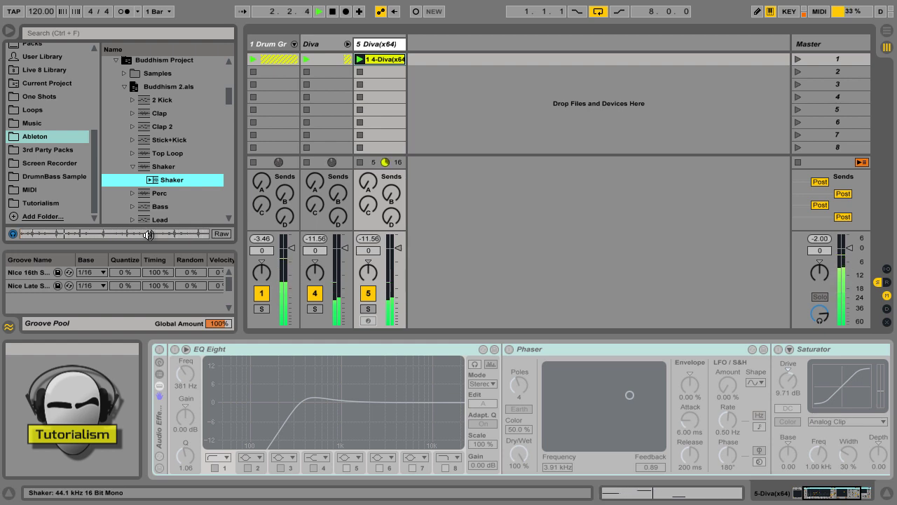
Step: Load the Shaker clip as a new 6 Audio track, stop playback, and switch off track 4
double_click(179, 181)
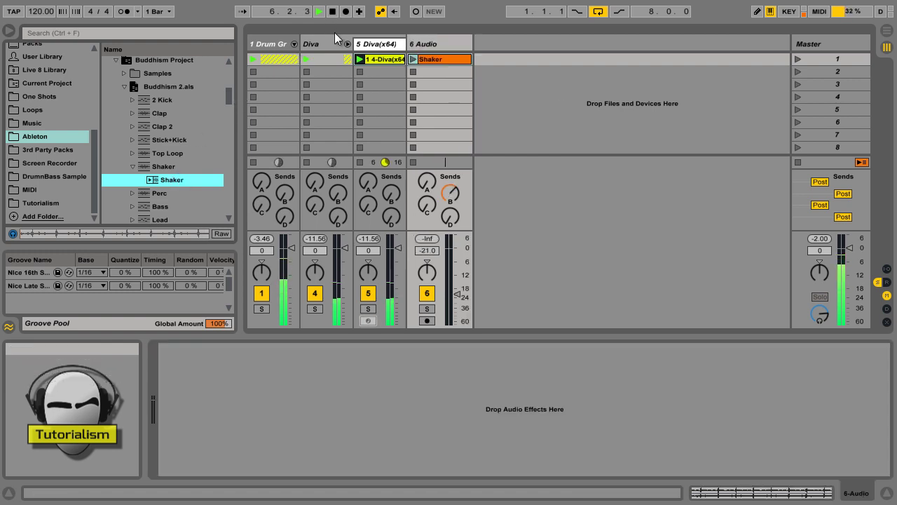
left_click(428, 44)
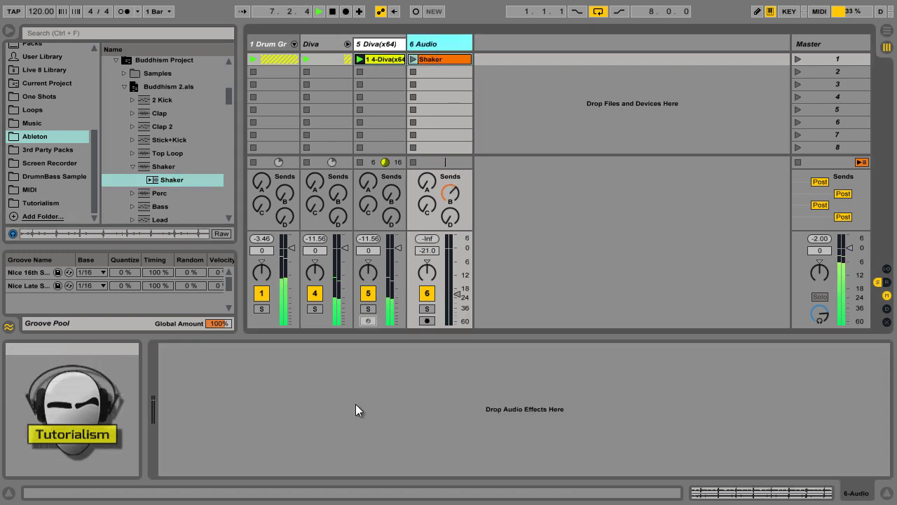
key("space")
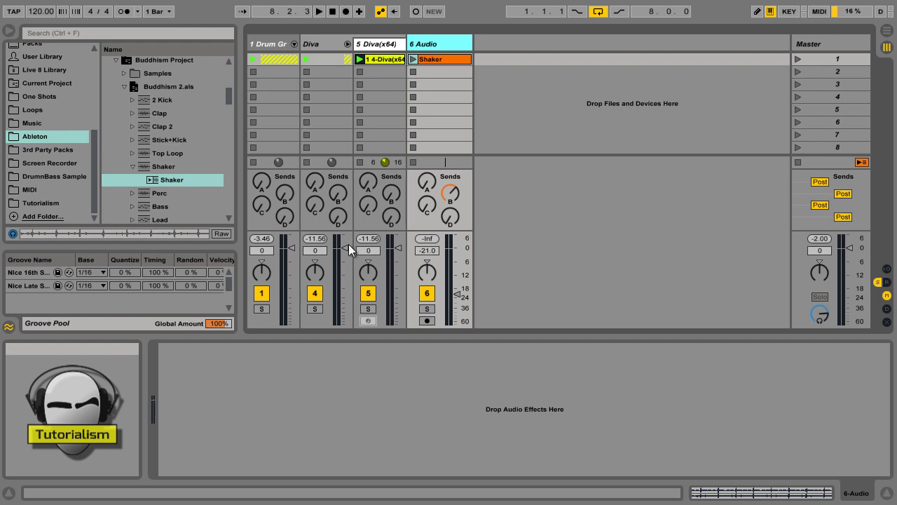
left_click(314, 294)
Step: Restart playback, preview the Bass track's 4 Bass clip, then collapse Buddhism Project and scroll the browser
key("space")
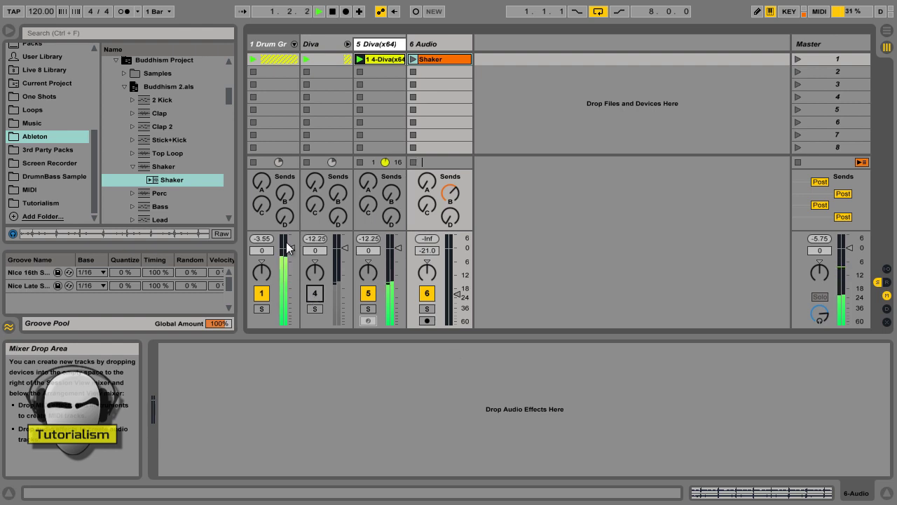
left_click(133, 206)
left_click(175, 205)
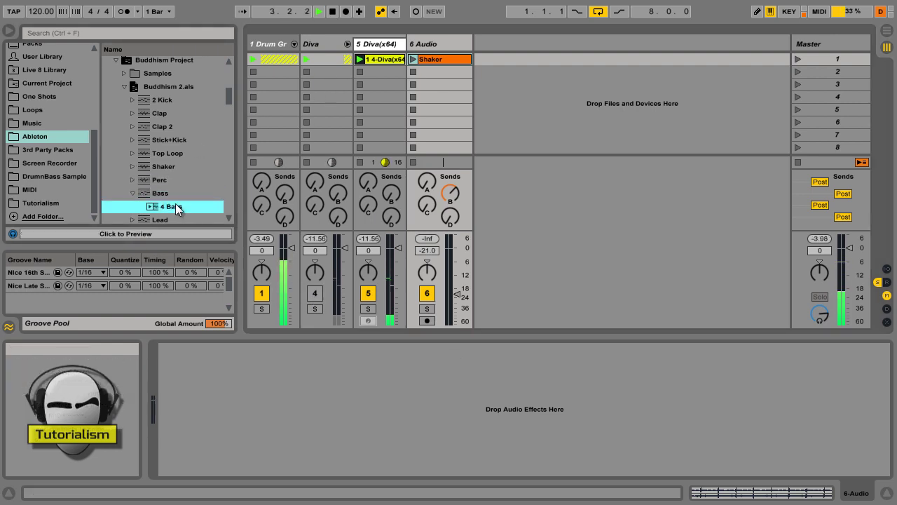
left_click(168, 235)
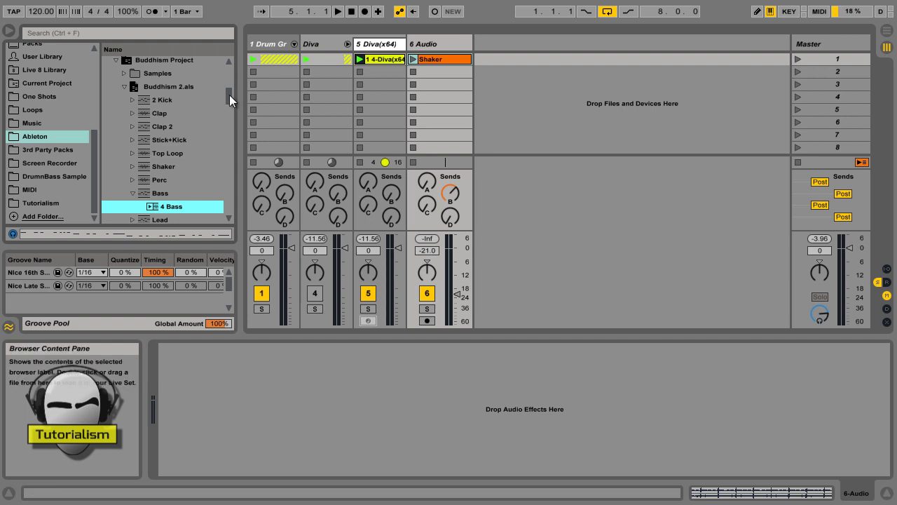
left_click(121, 62)
left_click_drag(229, 106, 231, 74)
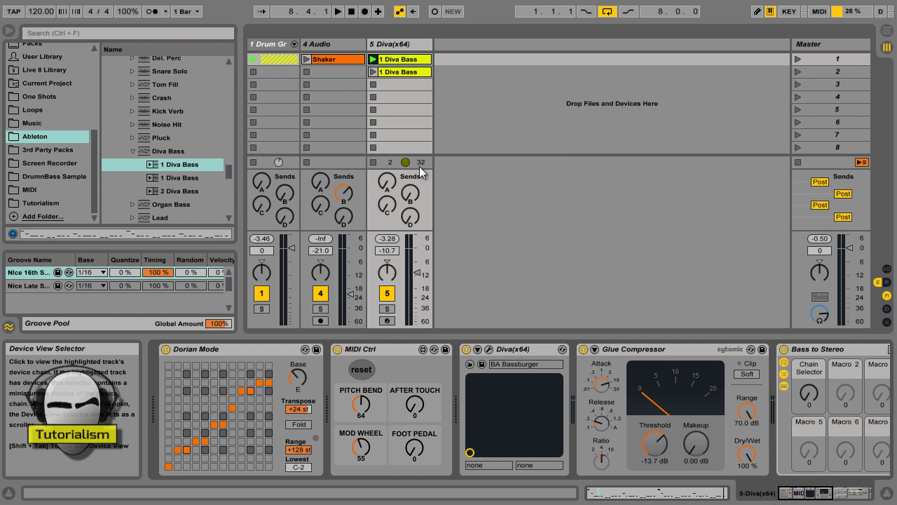
Step: Play Scene 1, raise the 5 Diva(x64) track volume to -8.6 dB, then stop
left_click(795, 56)
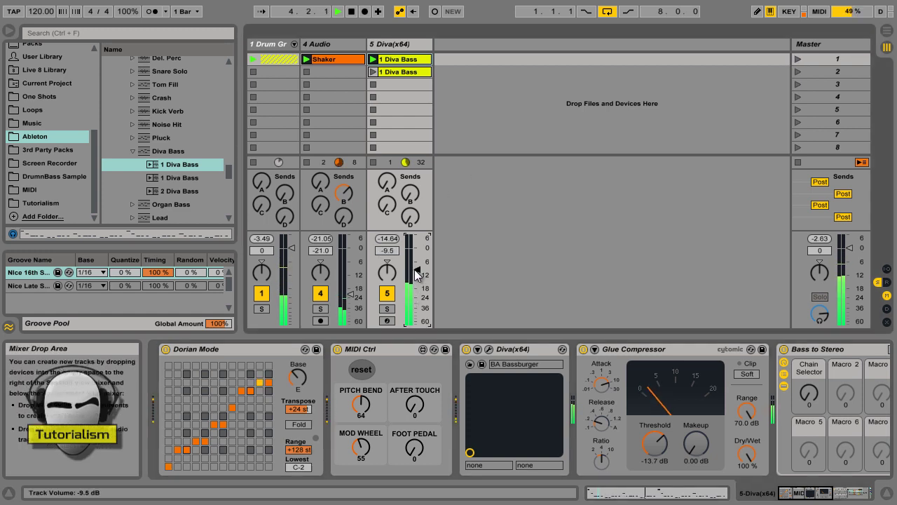
scroll(418, 273, "up", 2)
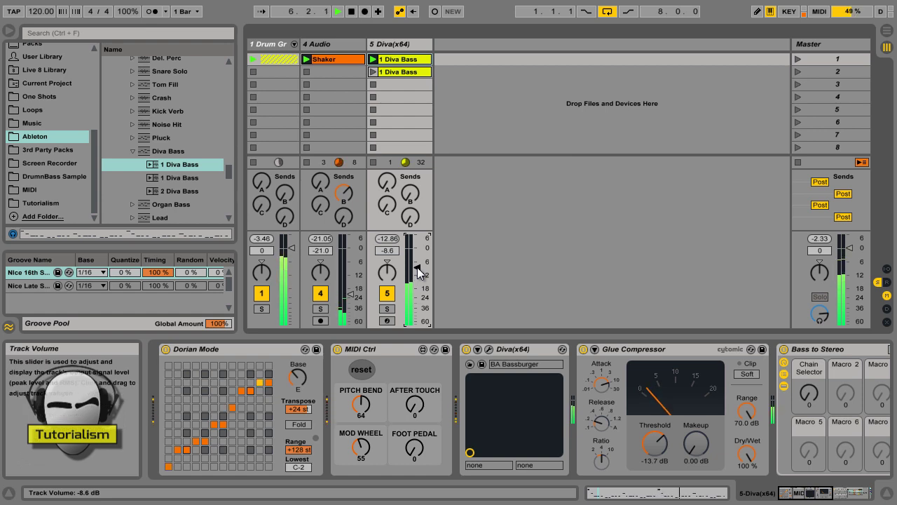
key("space")
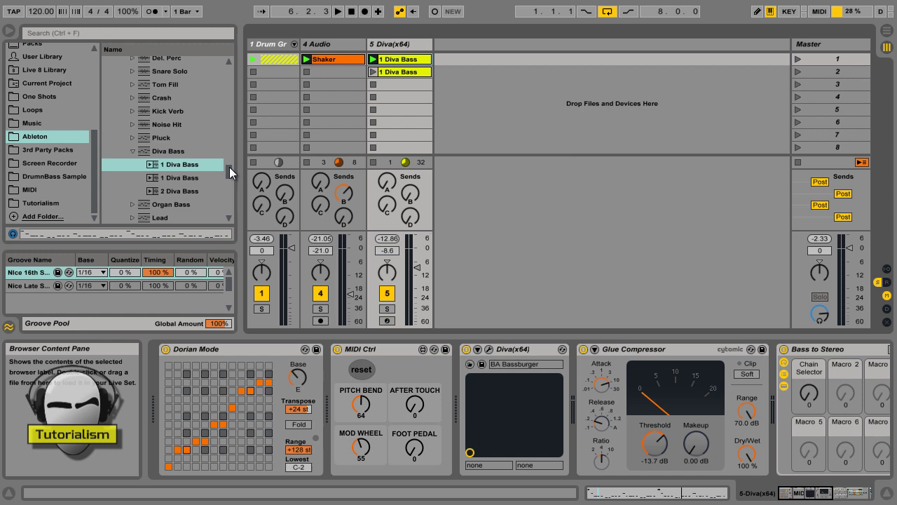
Step: Browse the User Library to the Clips > Bass Lines folder and expand it
left_click_drag(229, 166, 229, 164)
left_click_drag(94, 162, 92, 133)
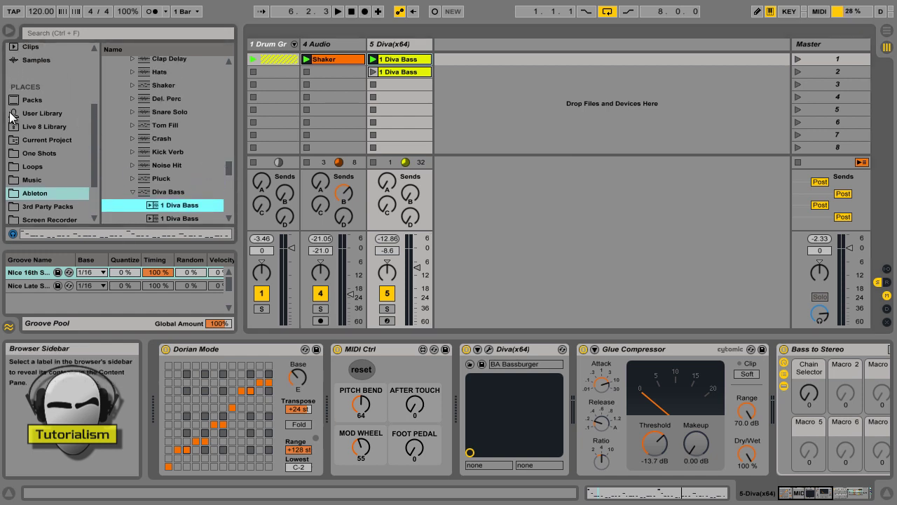
left_click(46, 115)
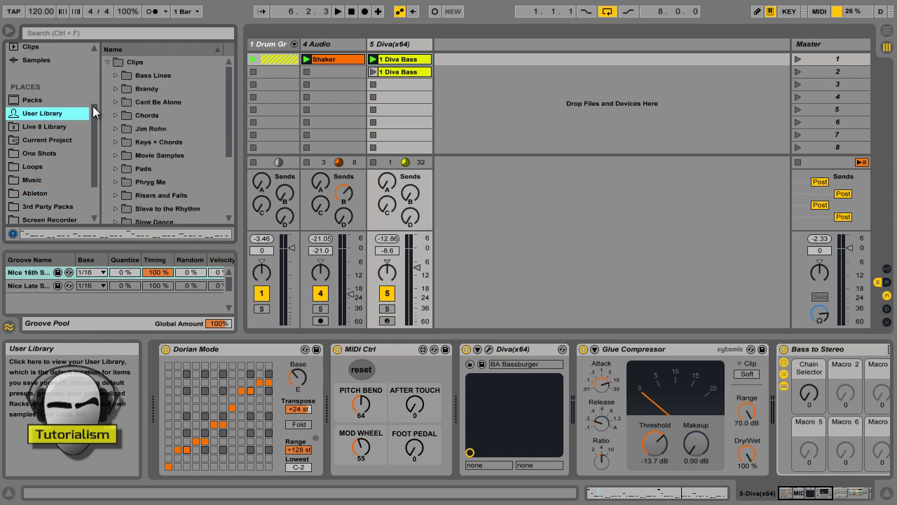
left_click(136, 63)
left_click(108, 63)
left_click(108, 62)
left_click(109, 62)
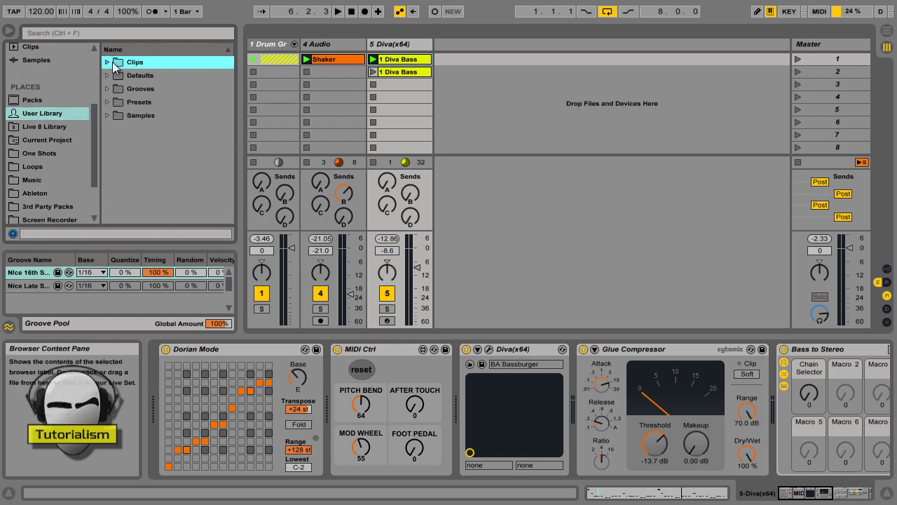
left_click(108, 63)
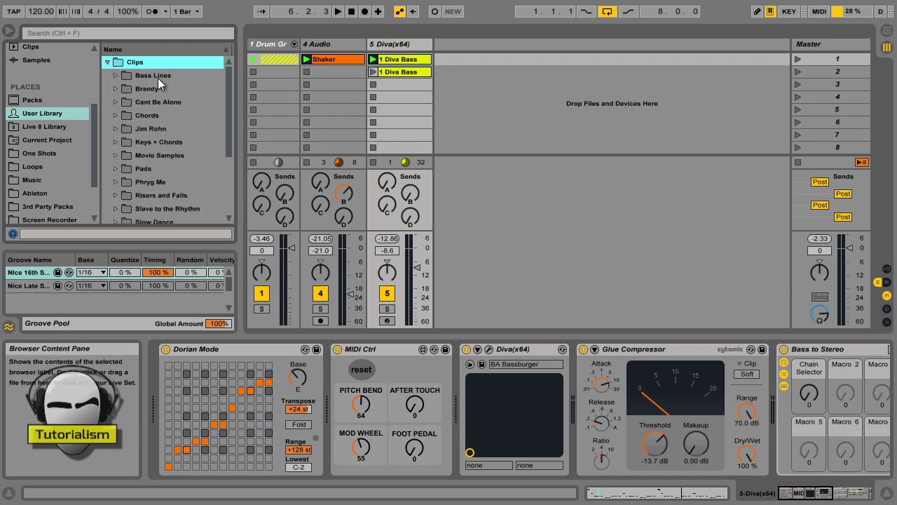
right_click(167, 62)
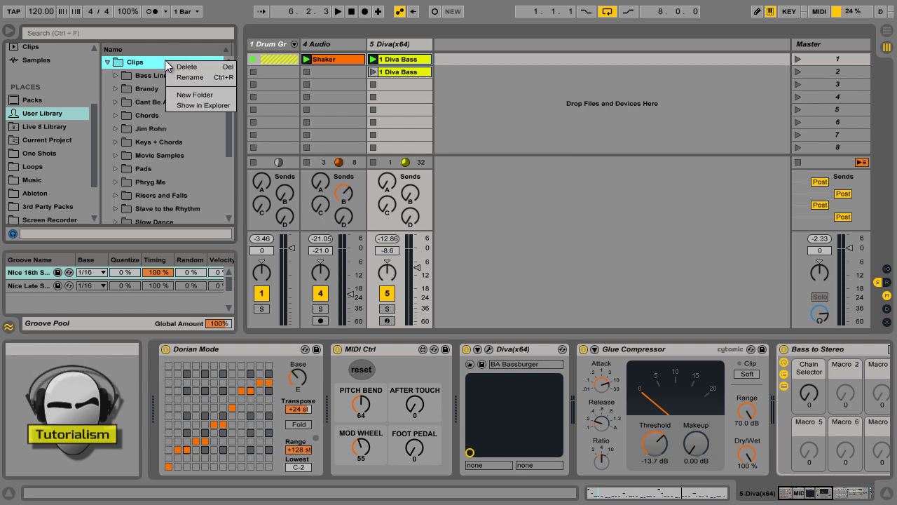
left_click(143, 75)
left_click(142, 75)
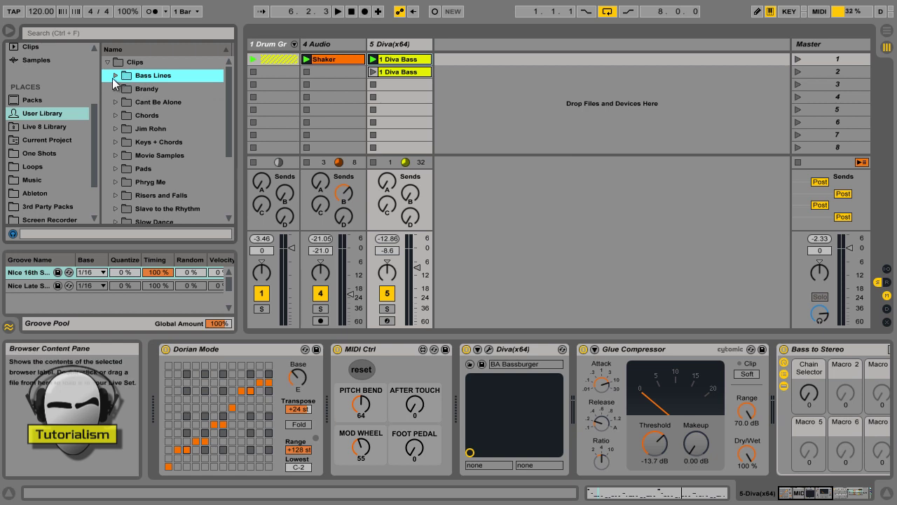
left_click(115, 75)
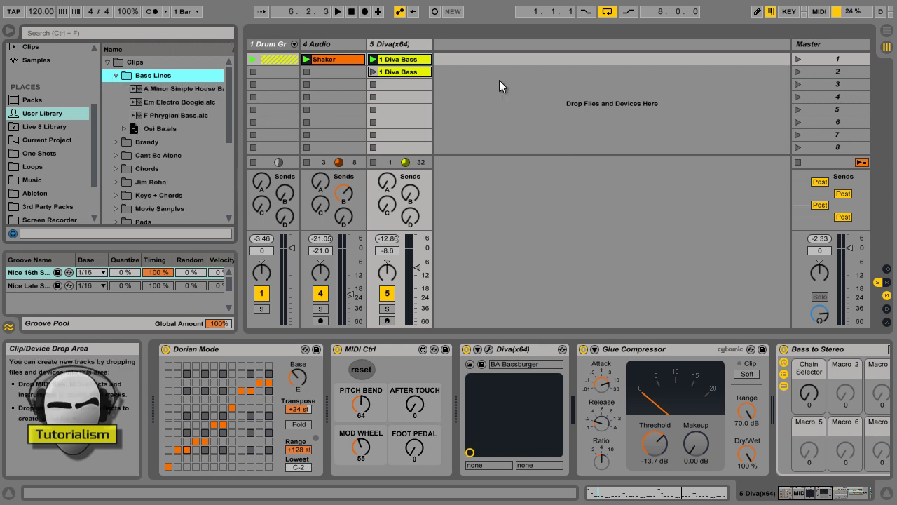
Step: Rename the top Diva Bass clip to 'Rubber Bss' and save it into Bass Lines as Rubber Bss.alc
left_click(416, 61)
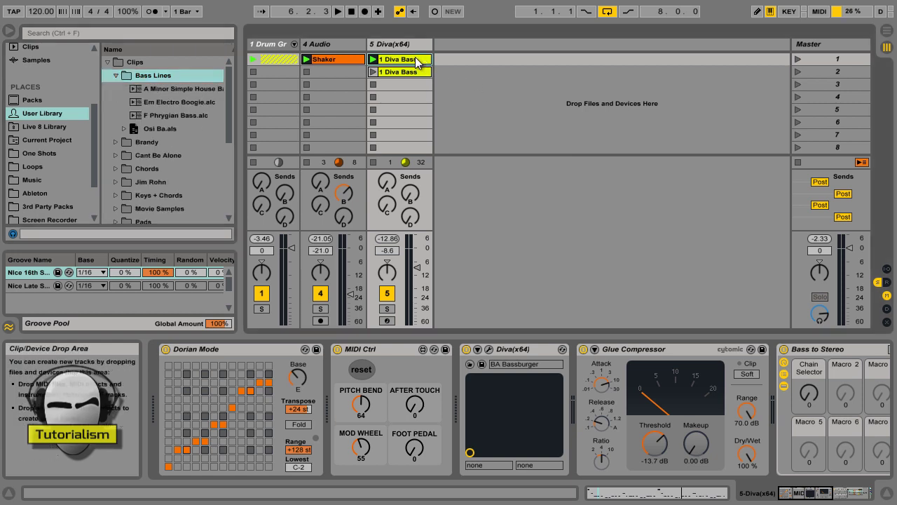
key("ctrl+r")
type("Rubber Bas")
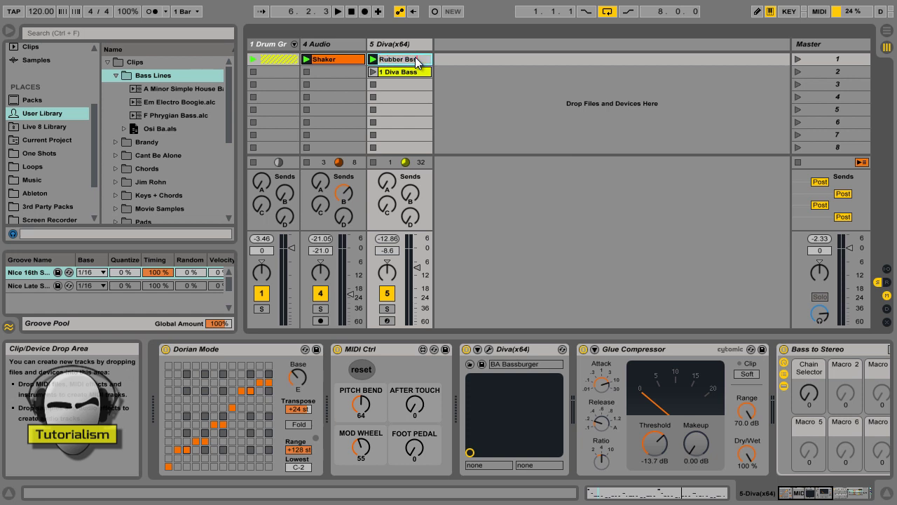
key("Return")
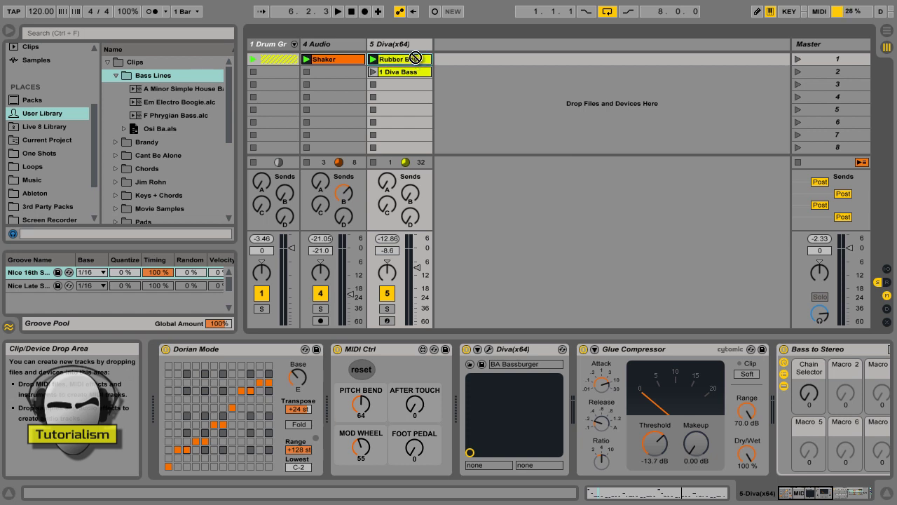
left_click_drag(240, 76, 179, 86)
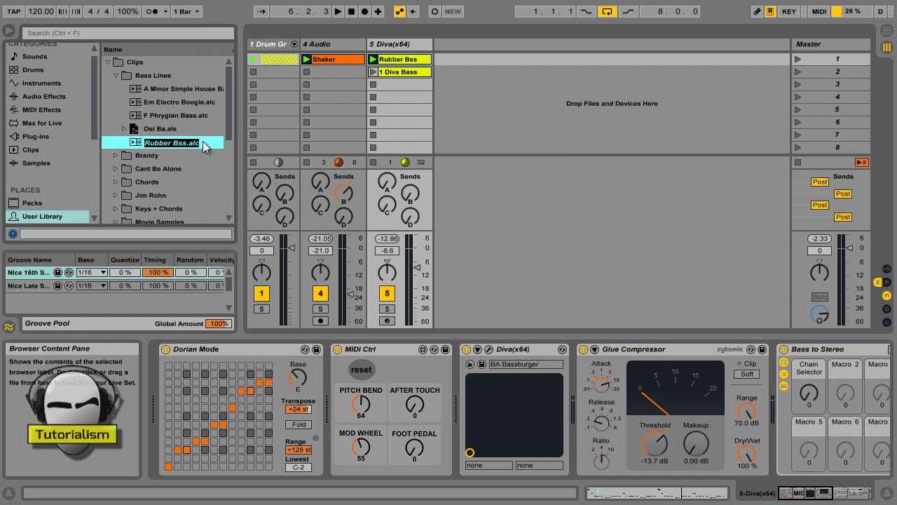
key("Return")
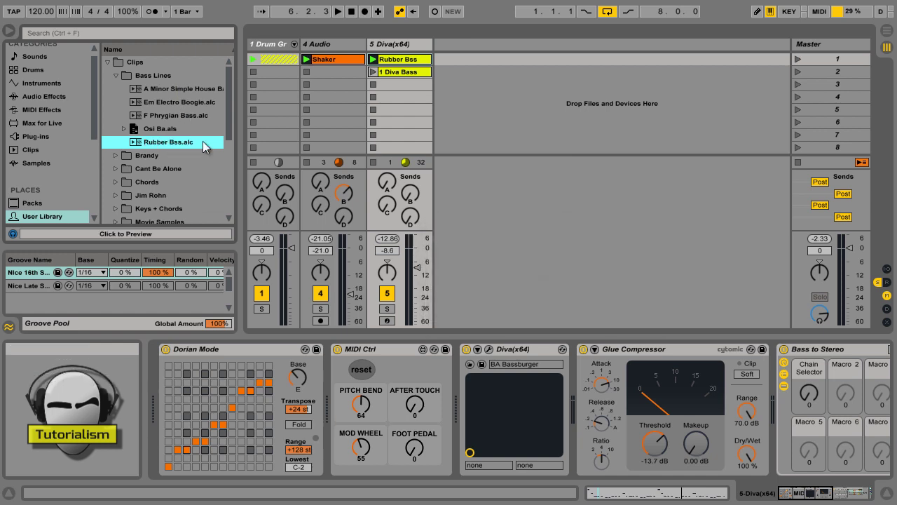
Step: Delete the Diva(x64) track and preview Rubber Bss.alc while scene 1 plays
left_click(402, 45)
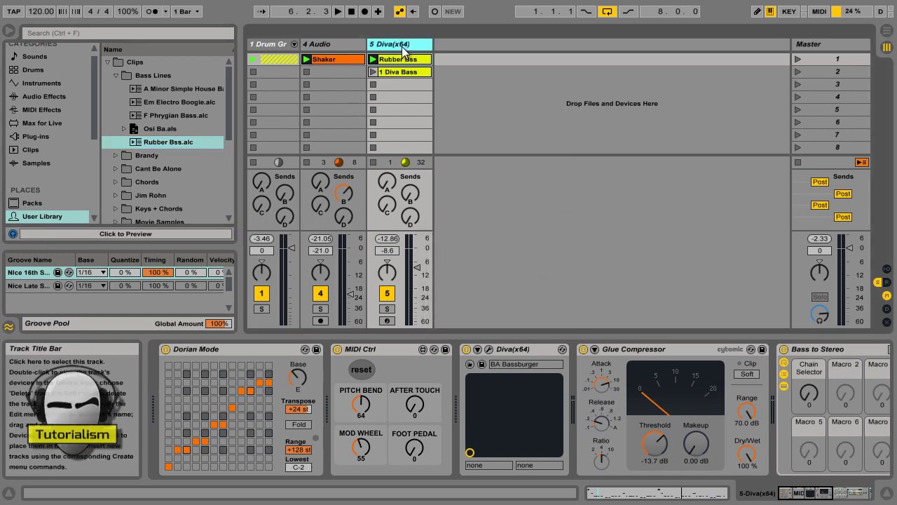
key("Delete")
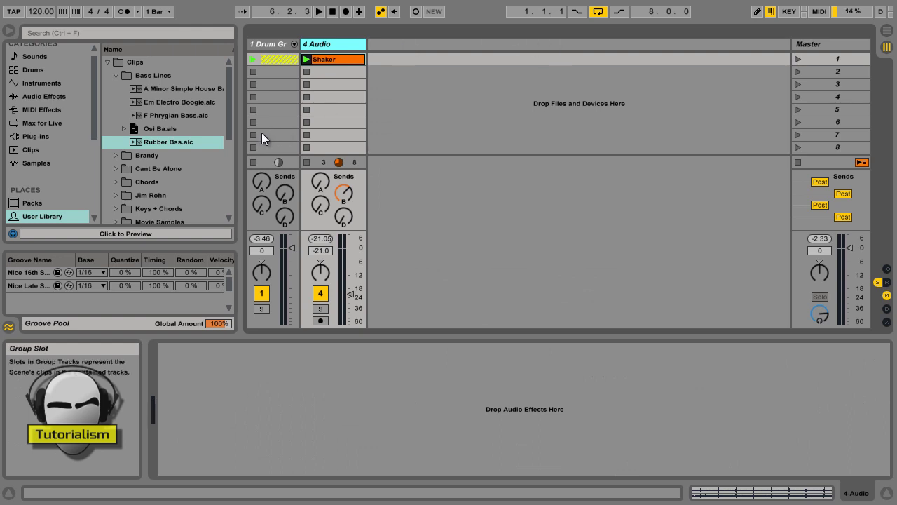
left_click(181, 144)
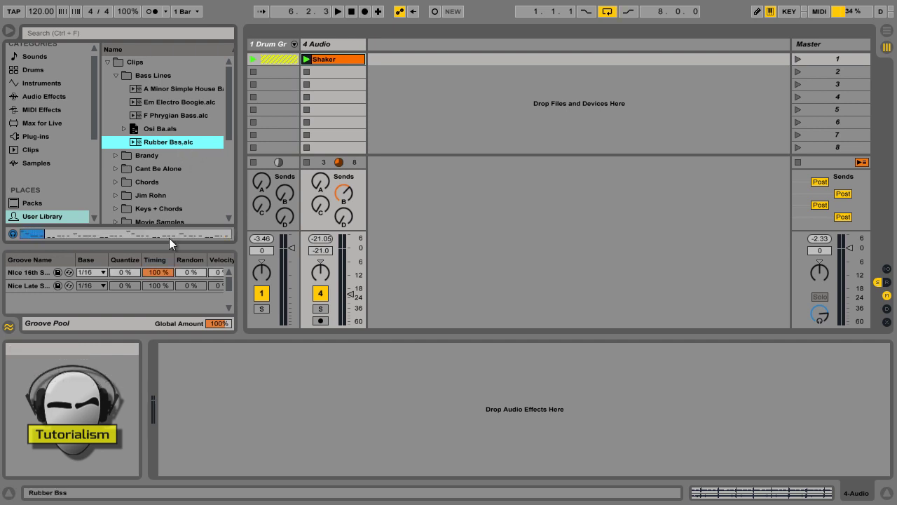
left_click(796, 59)
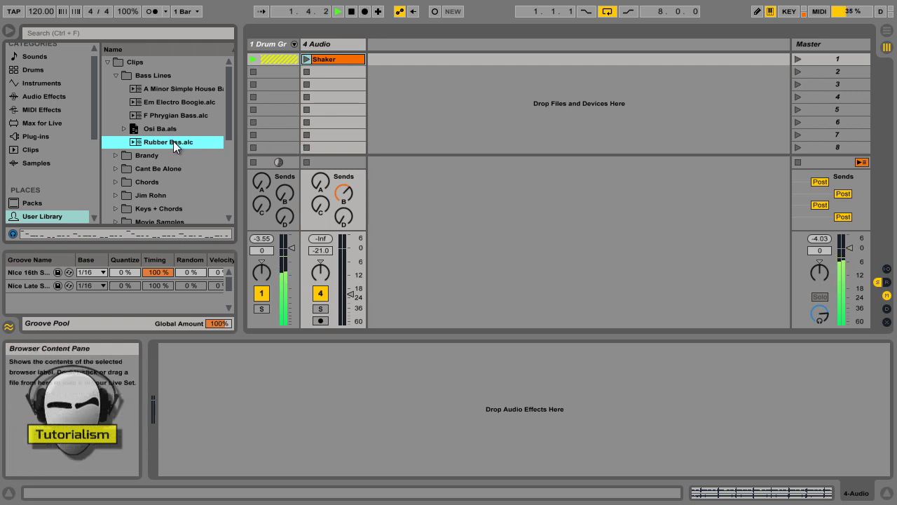
left_click(133, 233)
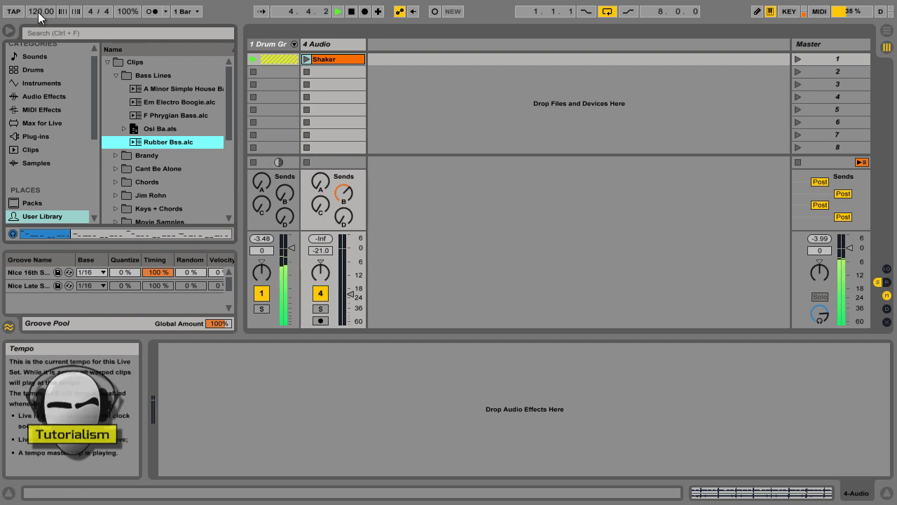
Step: Audition Rubber Bss at different tempos, set the tempo to 131, then stop playback
left_click_drag(38, 12, 38, 10)
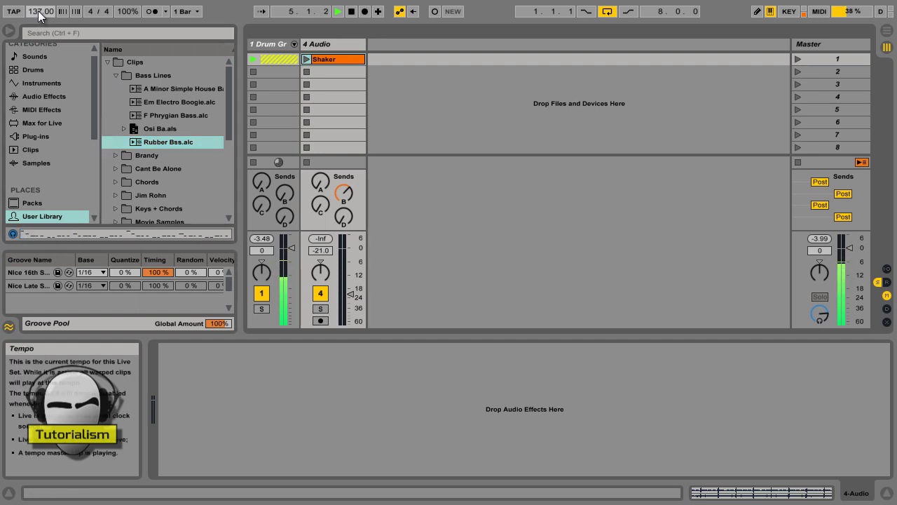
left_click(80, 233)
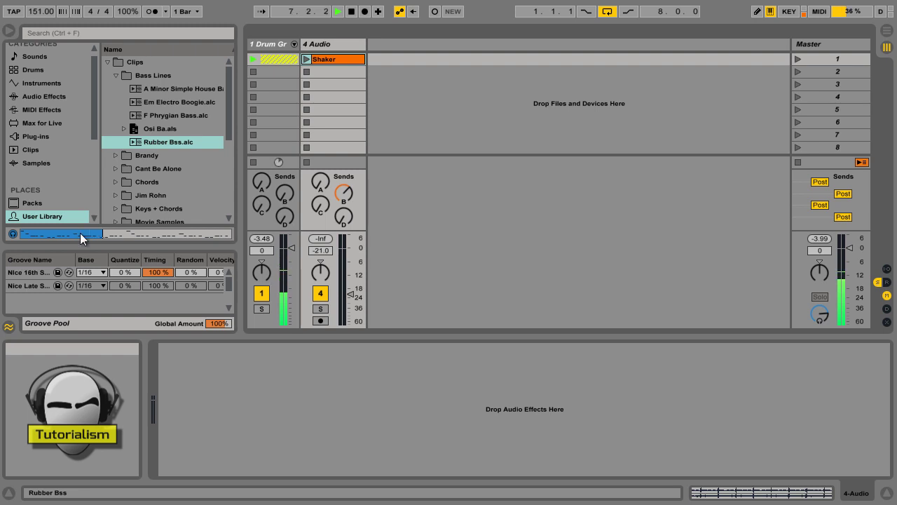
left_click(37, 12)
key("Delete")
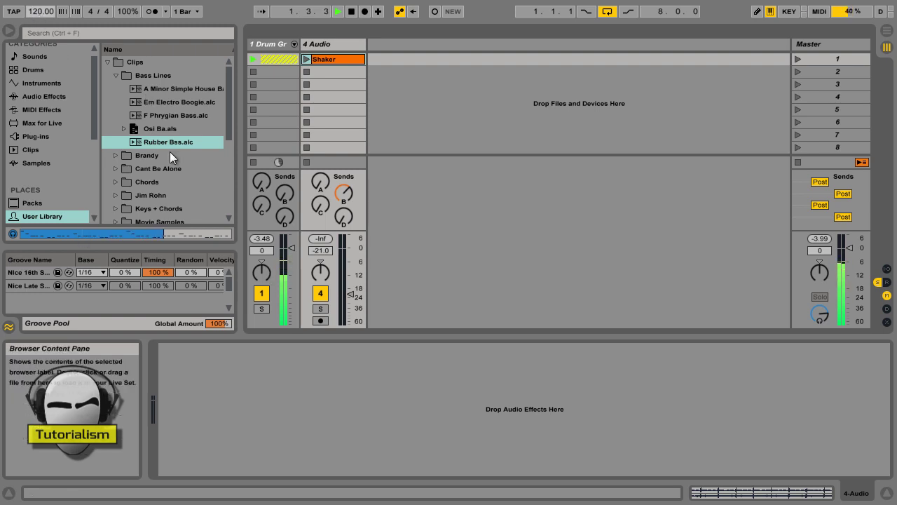
left_click(170, 140)
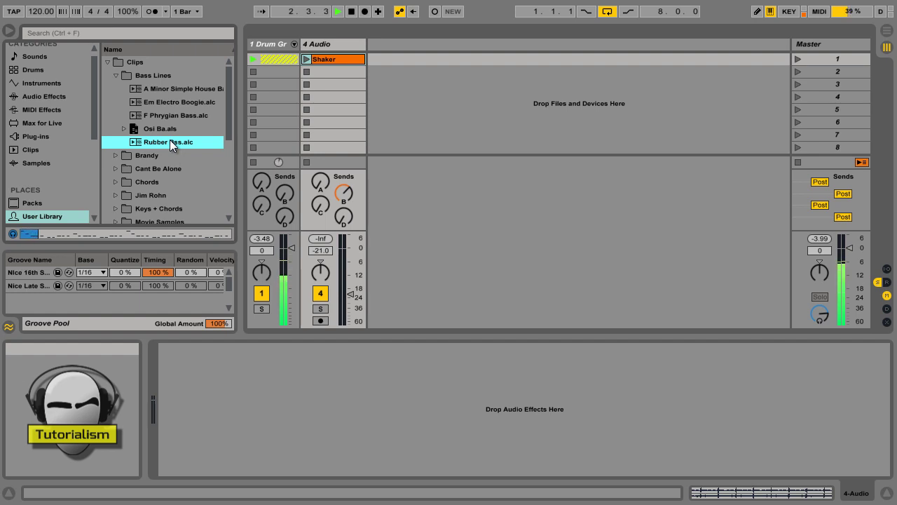
left_click(37, 13)
type("131")
key("Return")
left_click(158, 139)
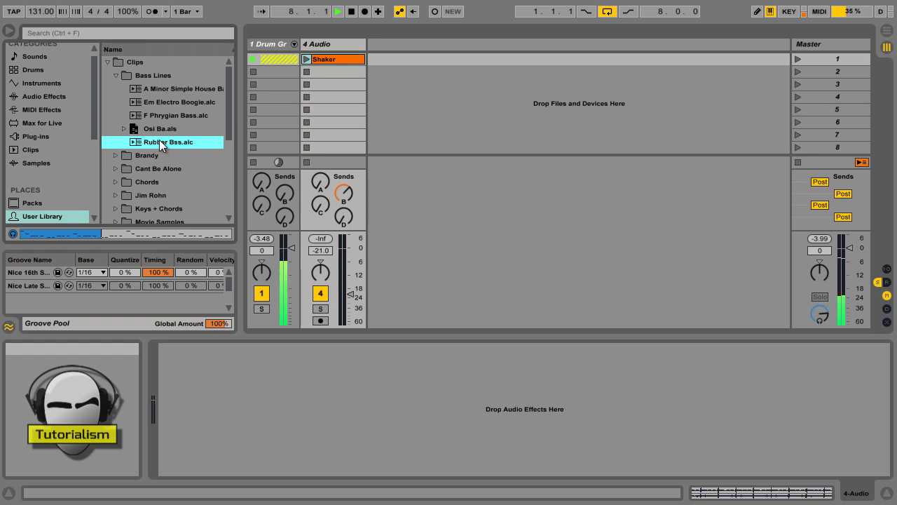
key("space")
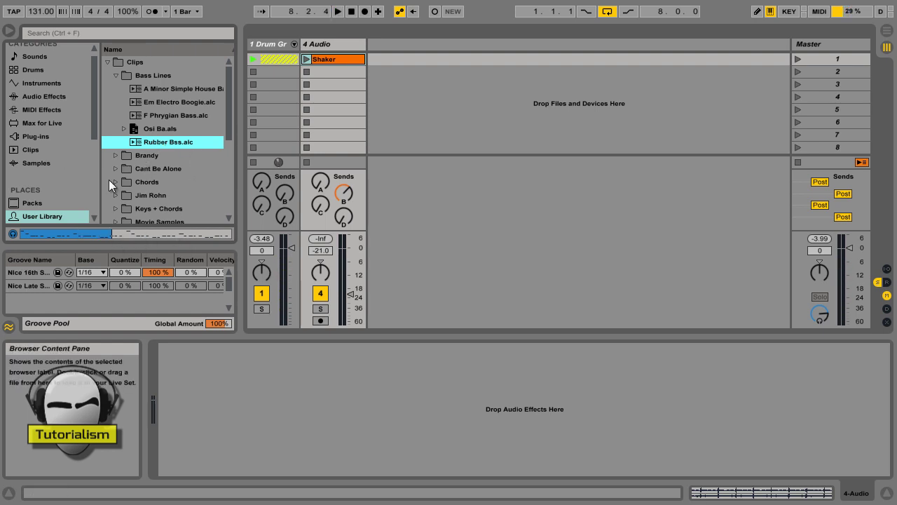
Step: Load Rubber Bss.alc as a new 5 Diva(x64) track and select its MIDI Ctrl device
left_click(175, 143)
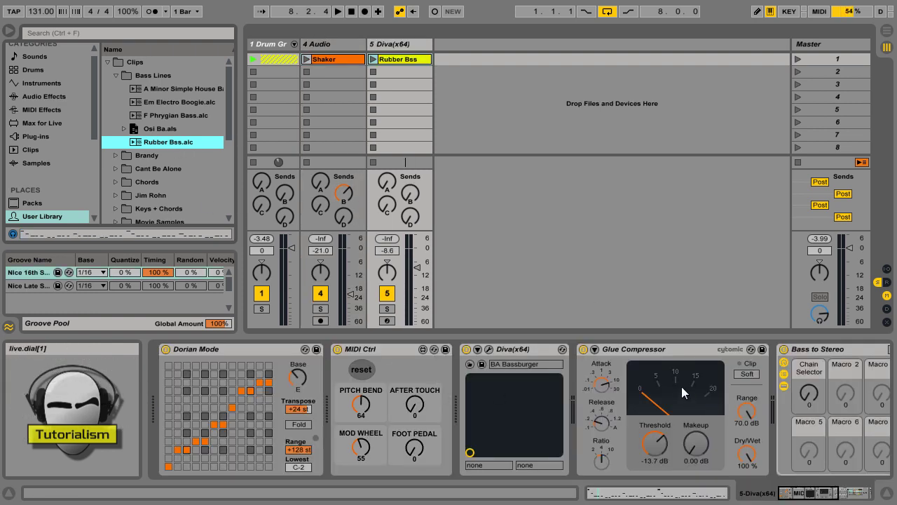
left_click(850, 495)
left_click_drag(851, 494, 740, 491)
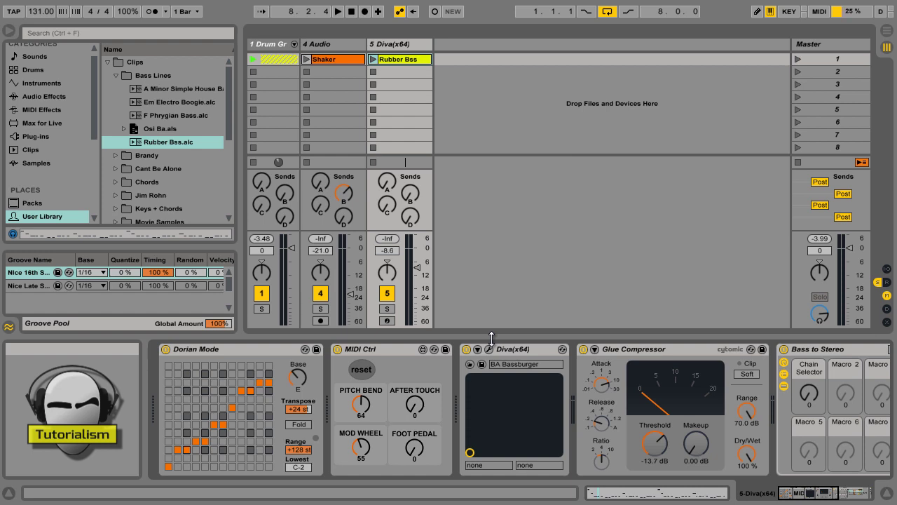
left_click(387, 348)
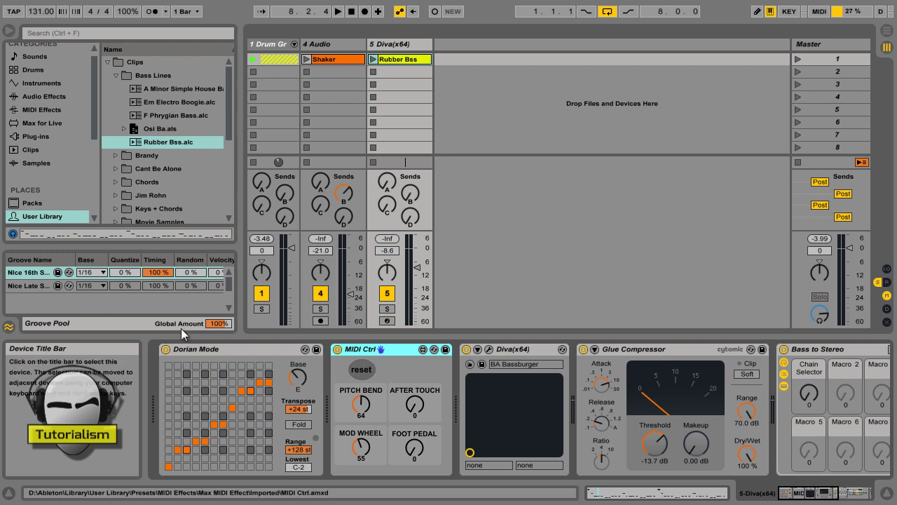
Step: Locate MIDI Ctrl.amxd under Max for Live > Max MIDI Effect in the browser
left_click(42, 124)
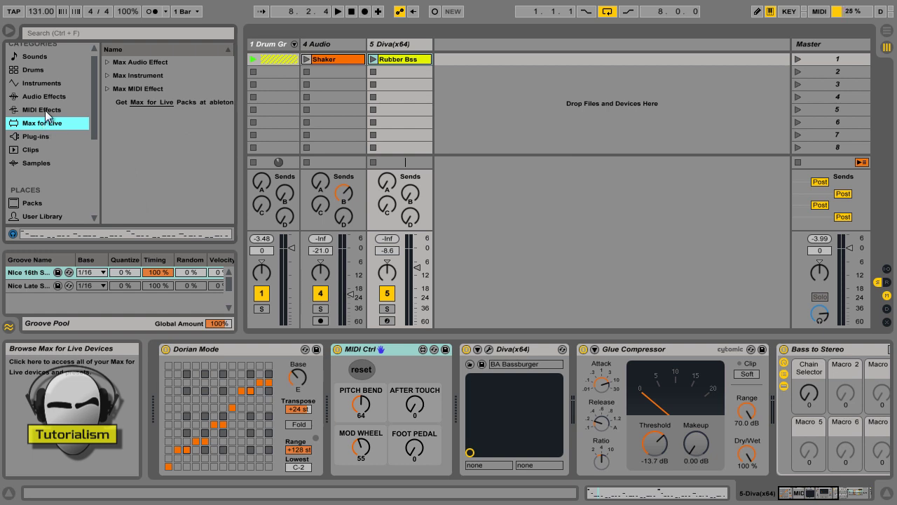
left_click(108, 88)
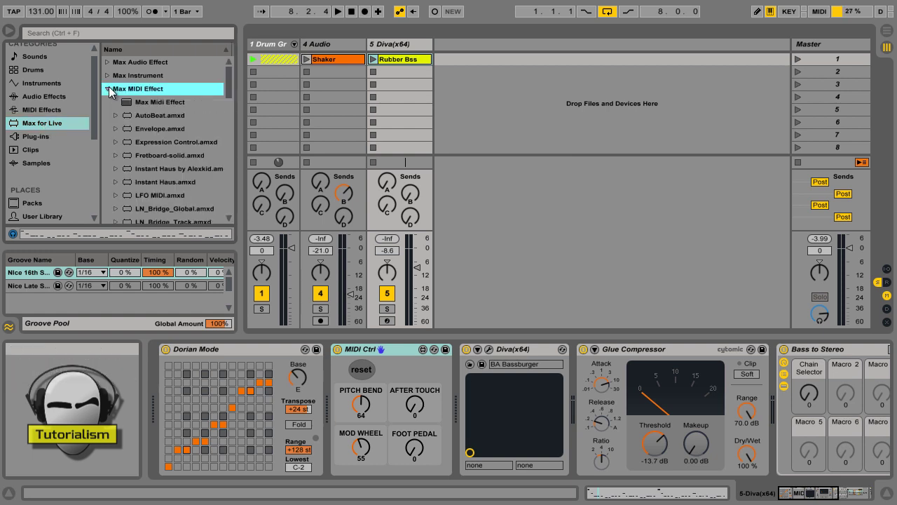
left_click_drag(227, 88, 220, 200)
left_click(155, 113)
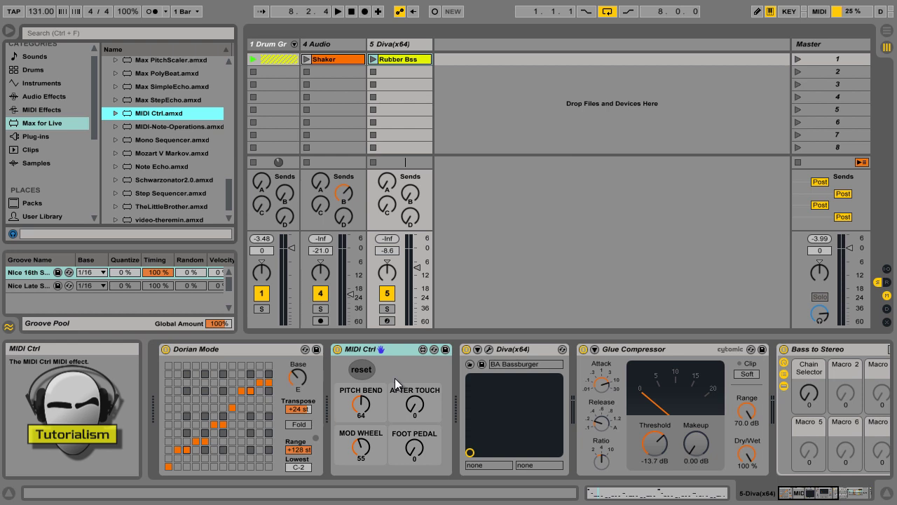
left_click(384, 352)
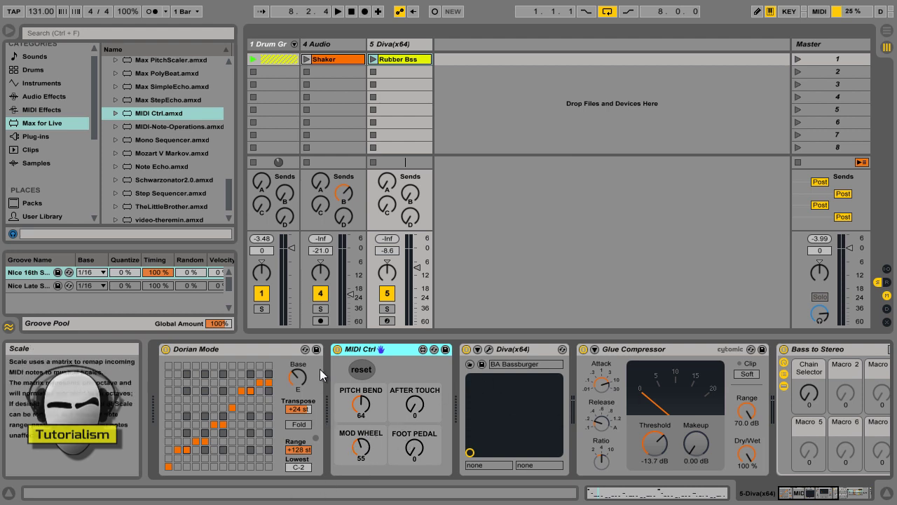
Step: Play scene 1 with the Diva track soloed, sweeping MIDI Ctrl's Mod Wheel and Pitch Bend (ending at 15 and 64)
left_click(798, 59)
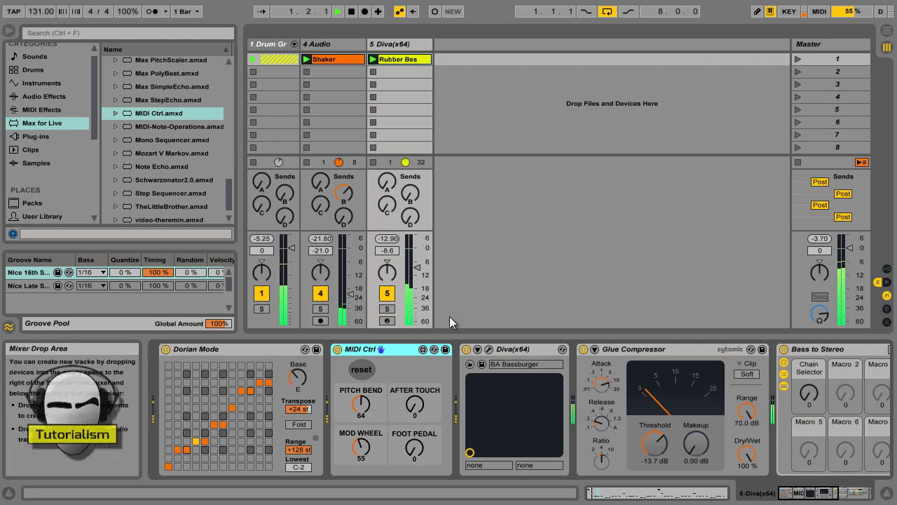
left_click(387, 310)
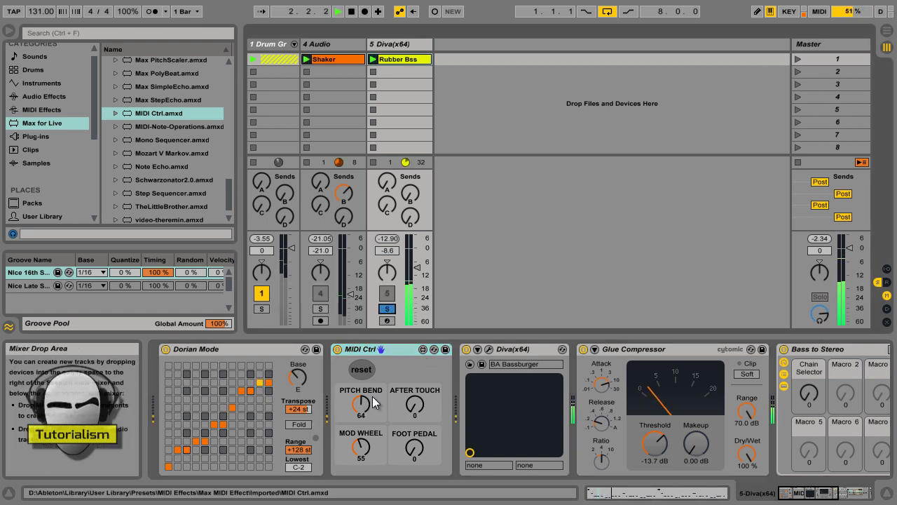
left_click_drag(361, 453, 354, 491)
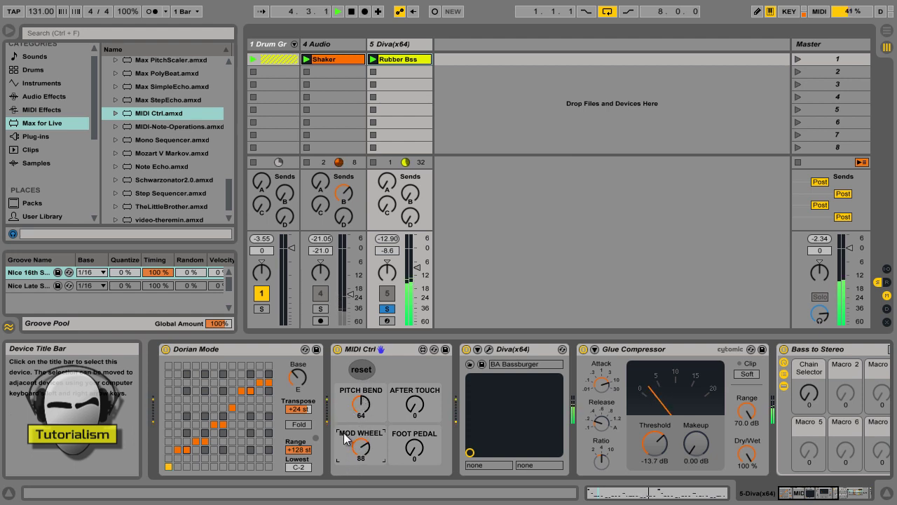
mouse_move(346, 464)
left_mouse_down()
mouse_move(364, 390)
mouse_move(350, 459)
left_mouse_up()
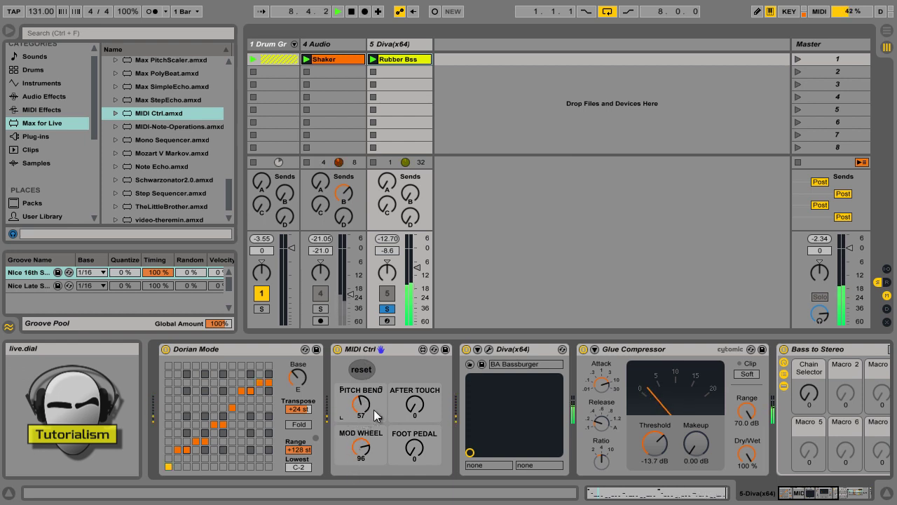
left_click_drag(370, 424, 407, 501)
mouse_move(361, 452)
left_mouse_down()
mouse_move(369, 502)
mouse_move(381, 369)
mouse_move(377, 455)
left_mouse_up()
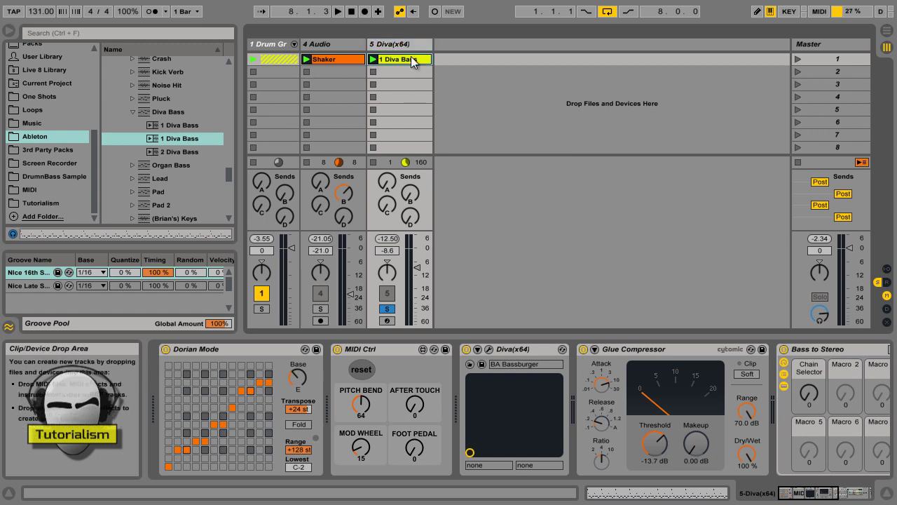
Step: Glance at Arrangement View, return to Session view, and open the 1 Diva Bass clip's notes
left_click(887, 32)
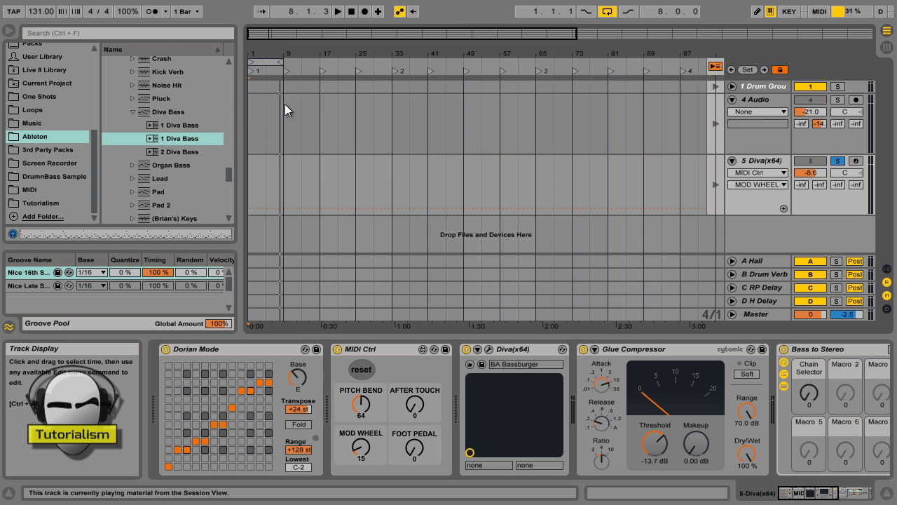
left_click(886, 47)
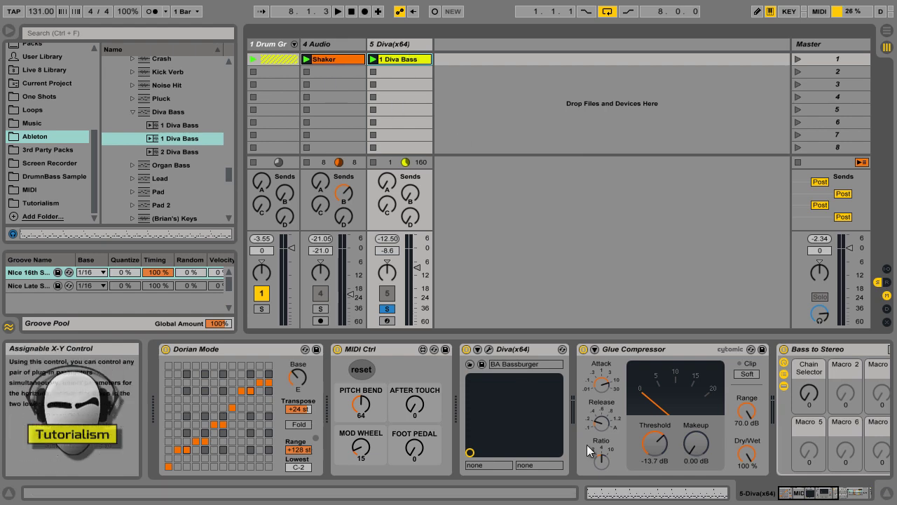
left_click(643, 495)
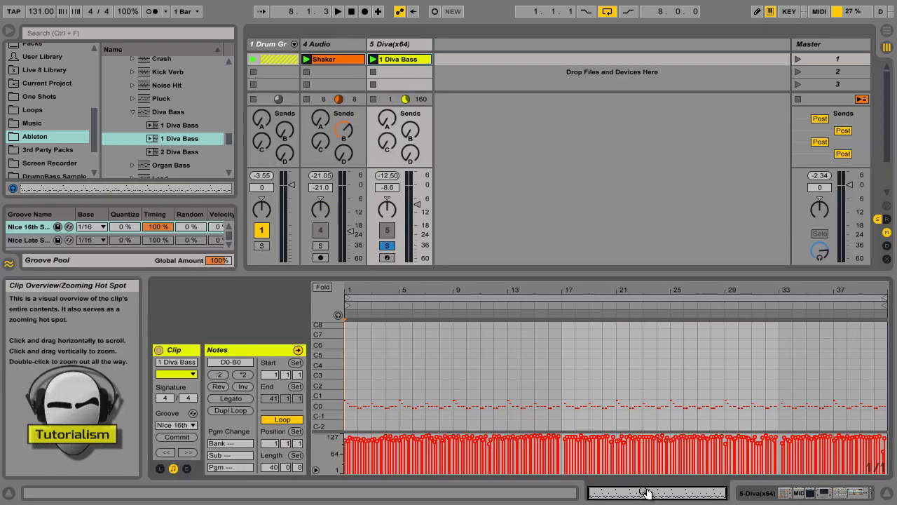
Step: Fold the note editor down to the B0, G0, E0 and D0 rows
left_click(330, 289)
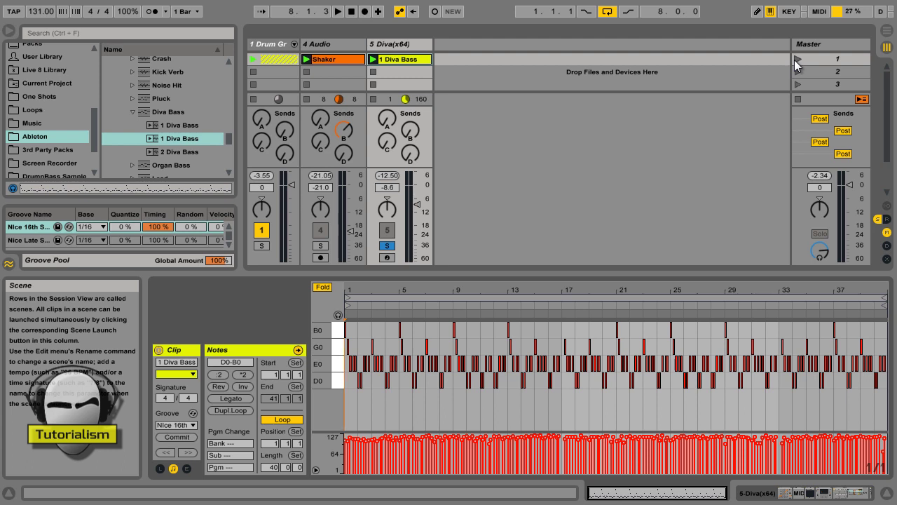
Step: Play scene 1 with track 5 unsoloed and set the tempo to 120 BPM
left_click(795, 59)
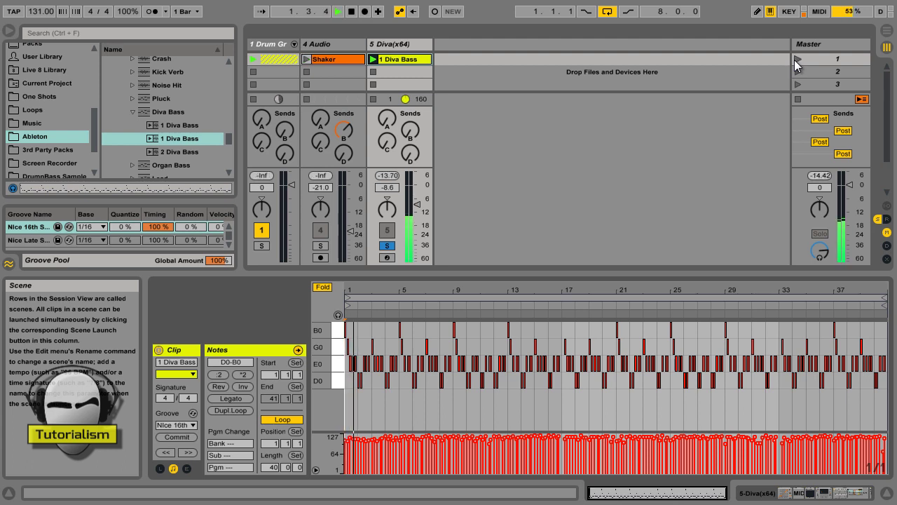
left_click(386, 245)
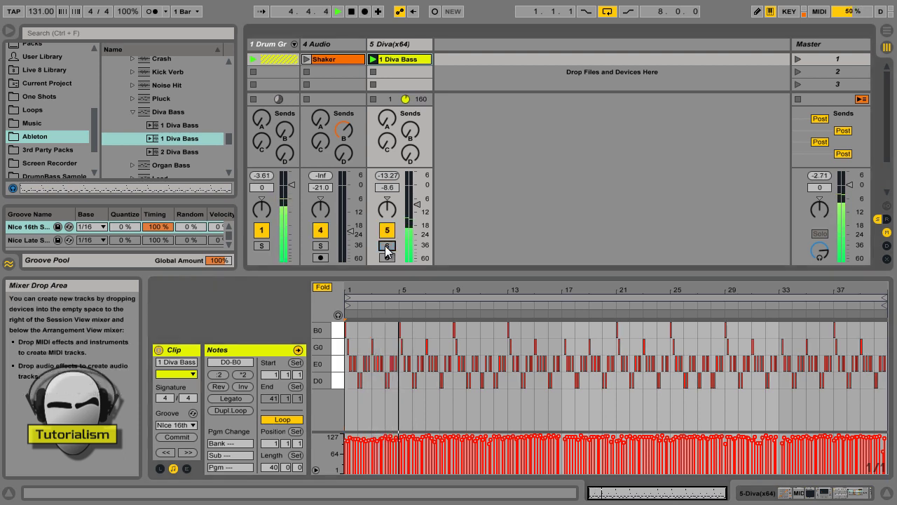
left_click(38, 16)
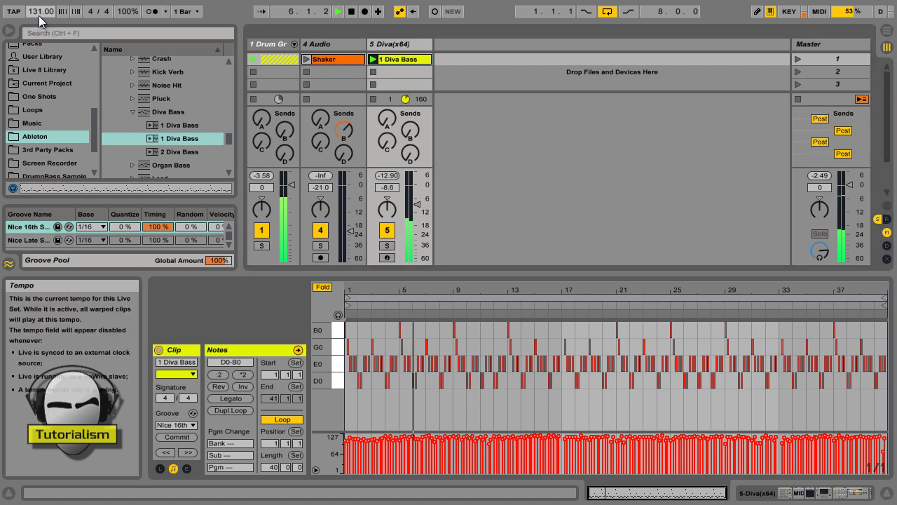
type("120")
key("Return")
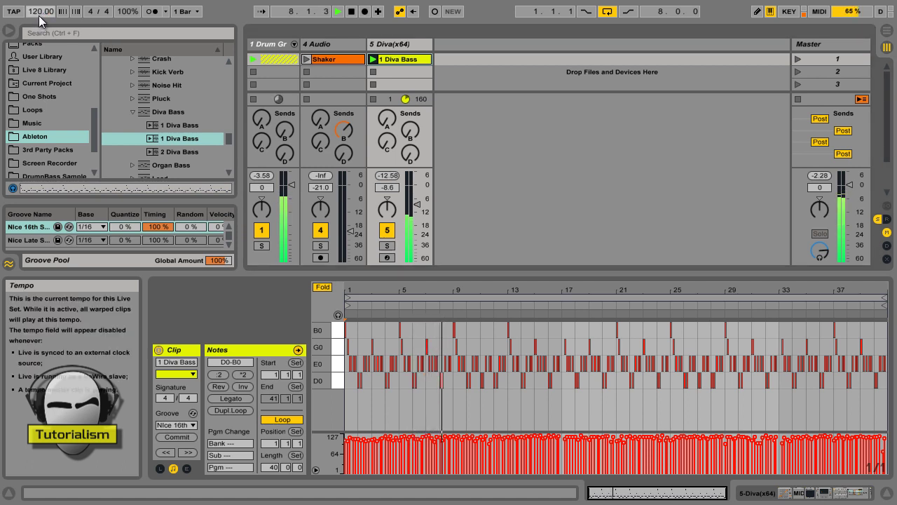
Step: Raise MIDI Ctrl's Mod Wheel to 57, then show the bass clip's notes again
left_click(745, 493)
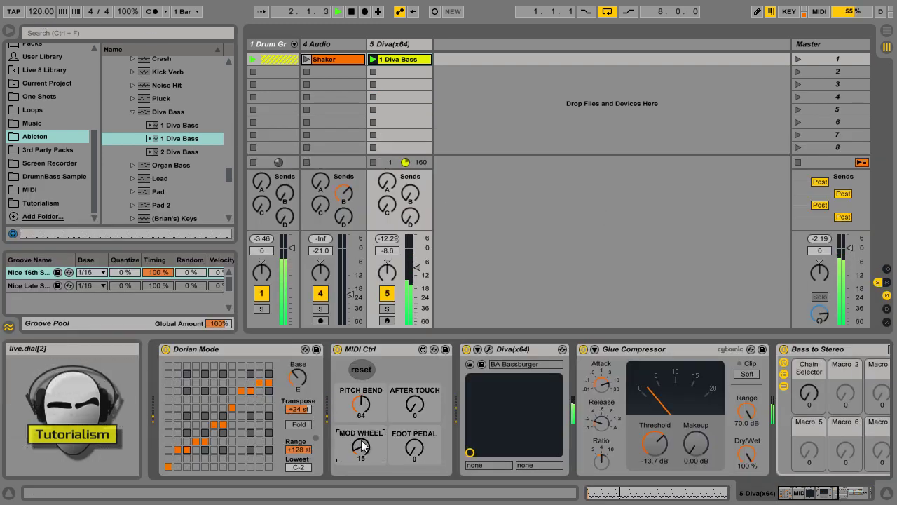
left_click_drag(359, 447, 364, 413)
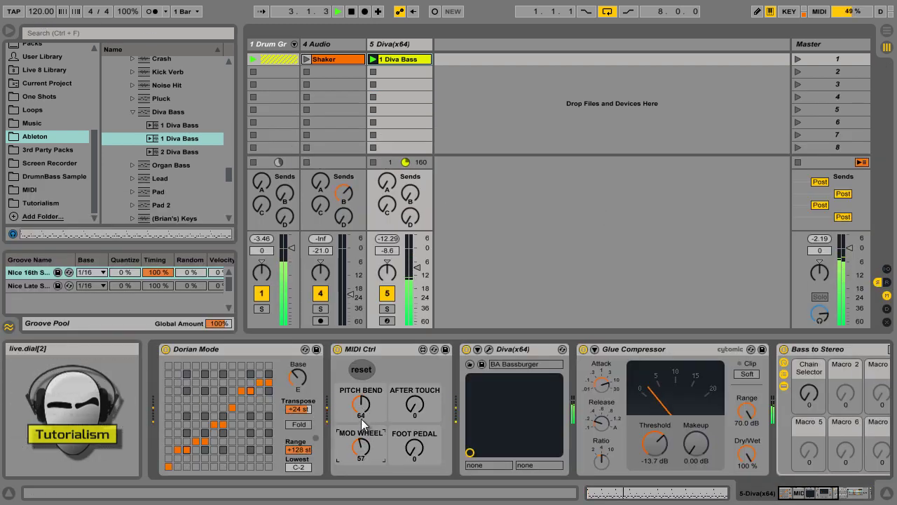
left_click(659, 497)
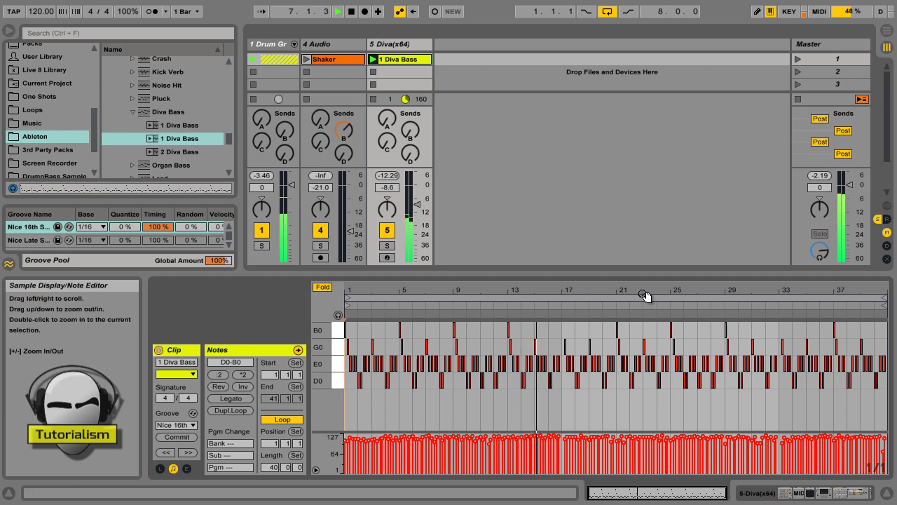
Step: Zoom the note editor to bars 17–35 and stop playback
left_click_drag(648, 294, 648, 293)
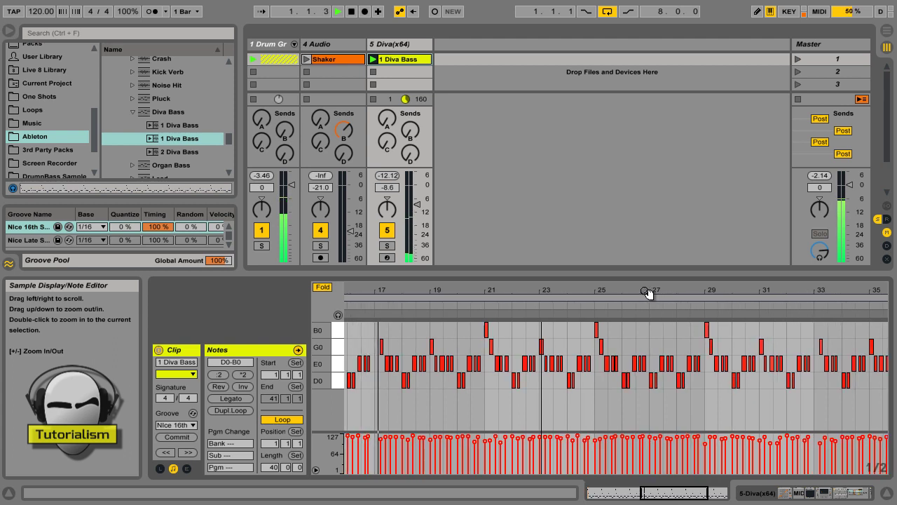
key("space")
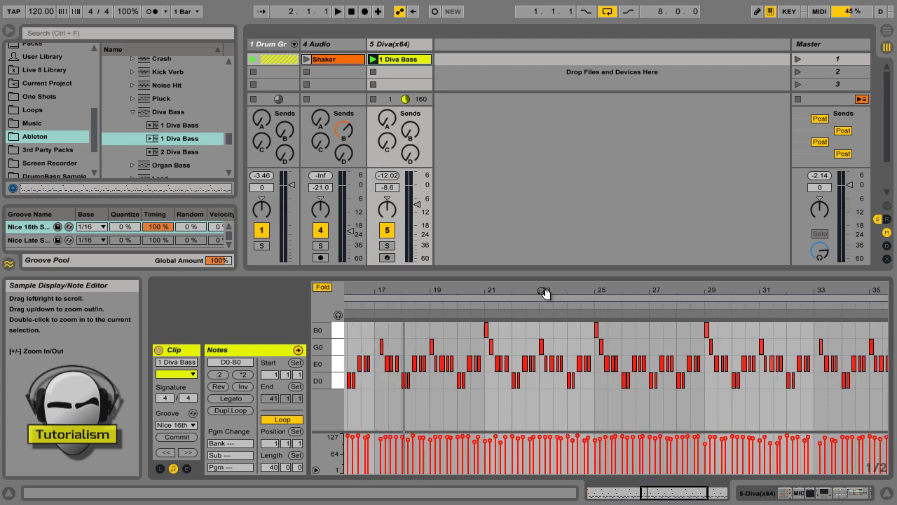